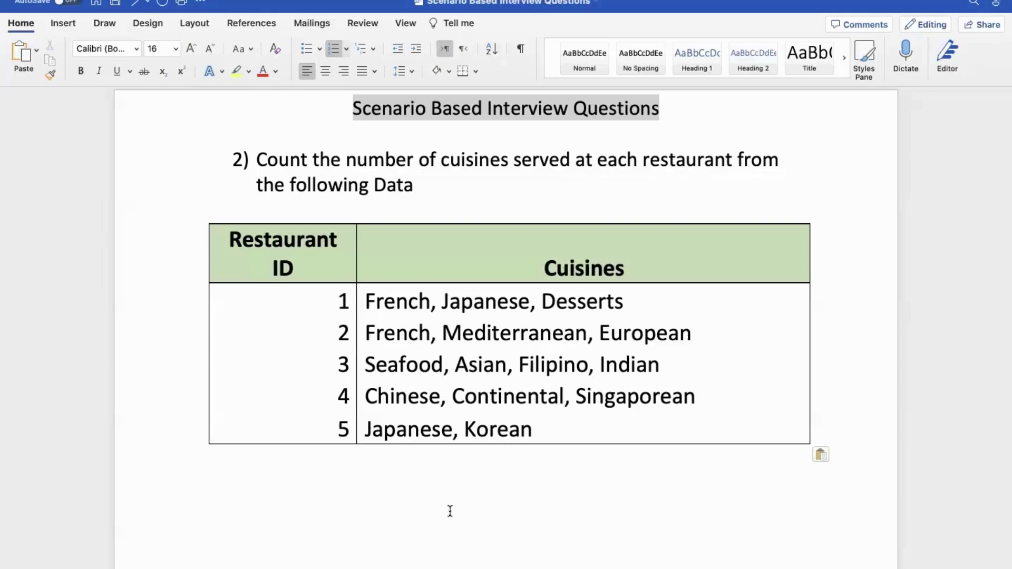
- Connect the worksheet to the Excel file Restaurant Data.xlsx and preview its rows
{"action": "key", "text": "super+Tab"}
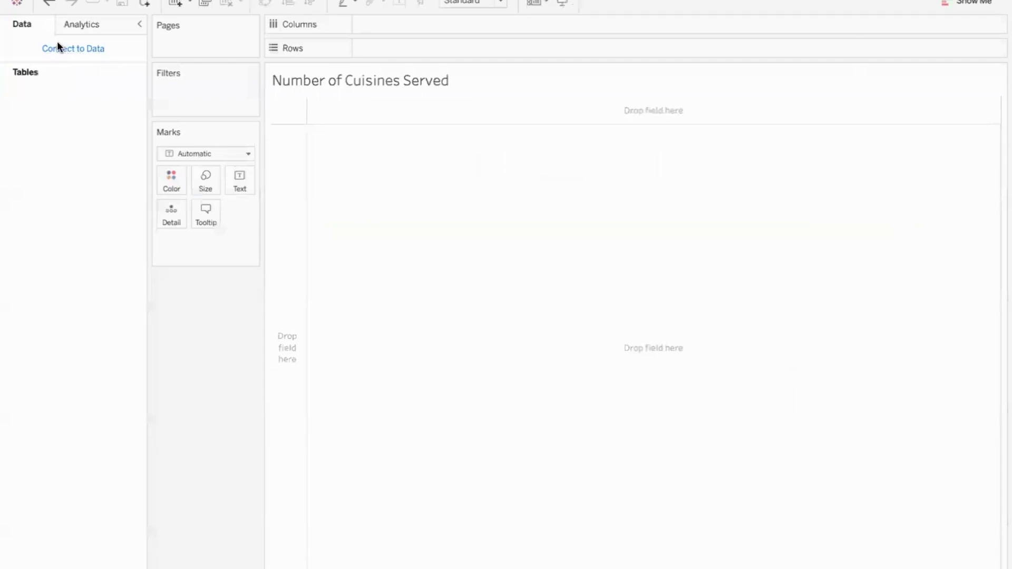
{"action": "left_click", "coordinate": [61, 49]}
{"action": "left_click", "coordinate": [229, 102]}
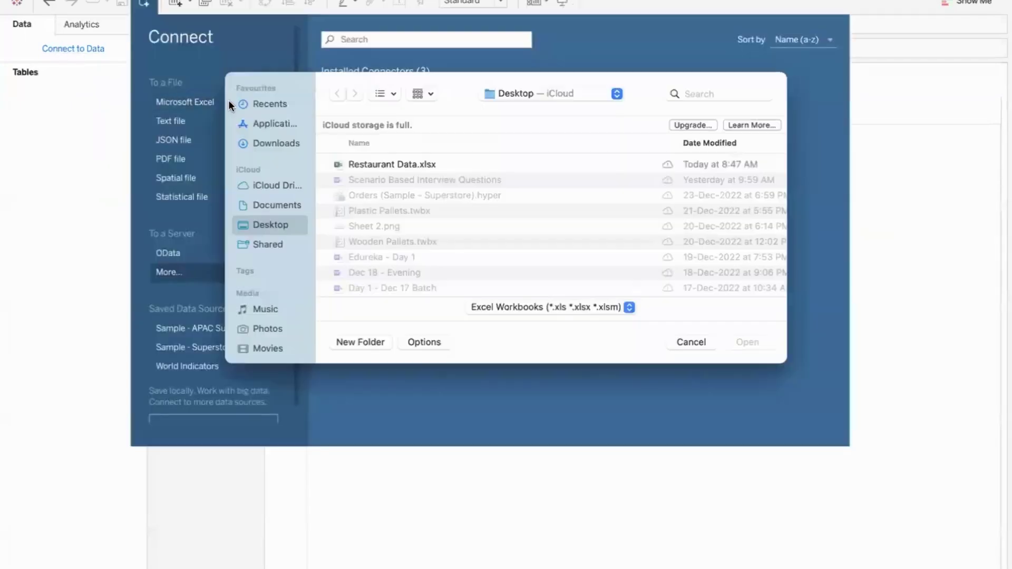
{"action": "left_click", "coordinate": [448, 168]}
{"action": "left_click", "coordinate": [742, 339]}
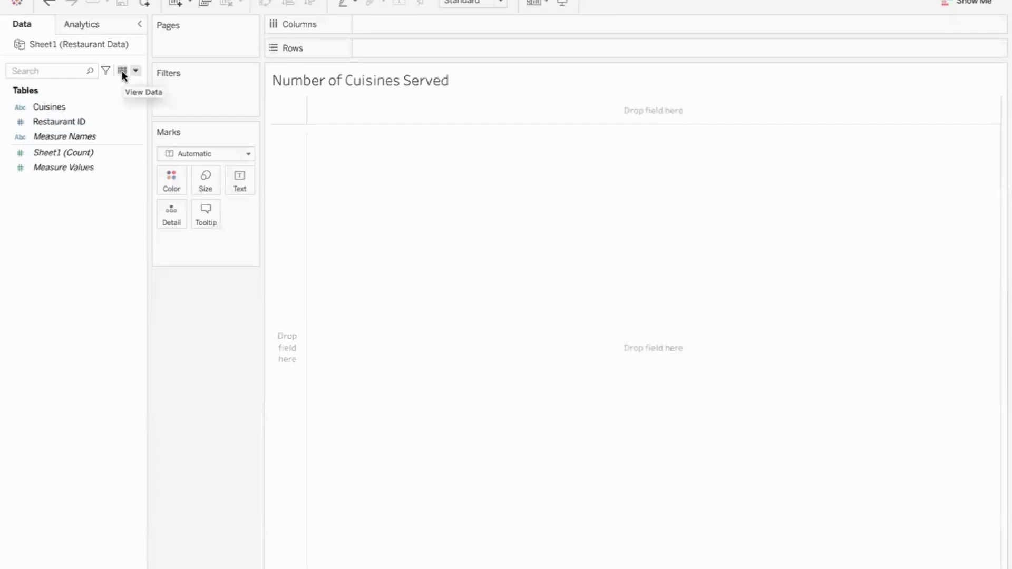
{"action": "left_click", "coordinate": [122, 72]}
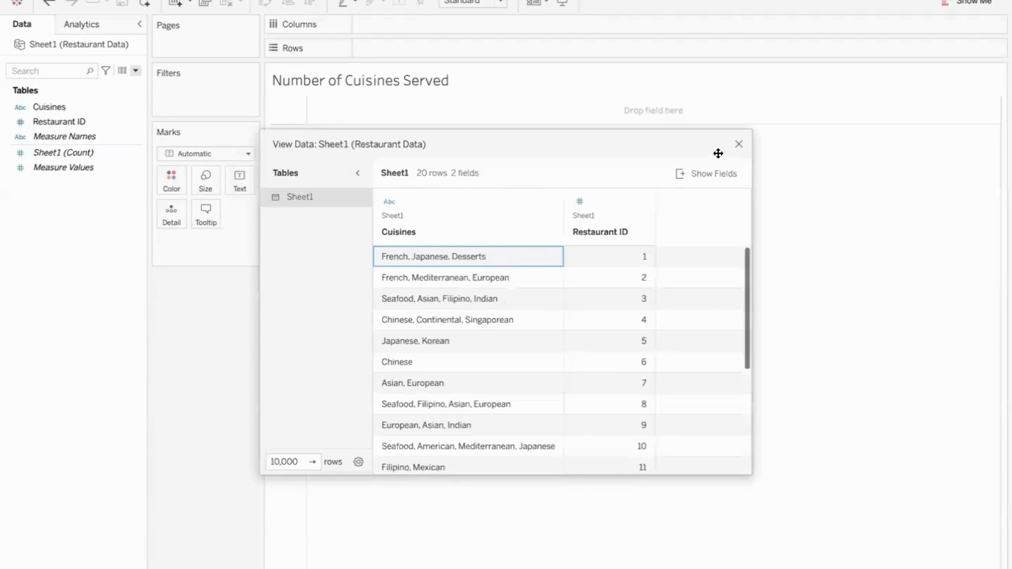
{"action": "left_click", "coordinate": [737, 143]}
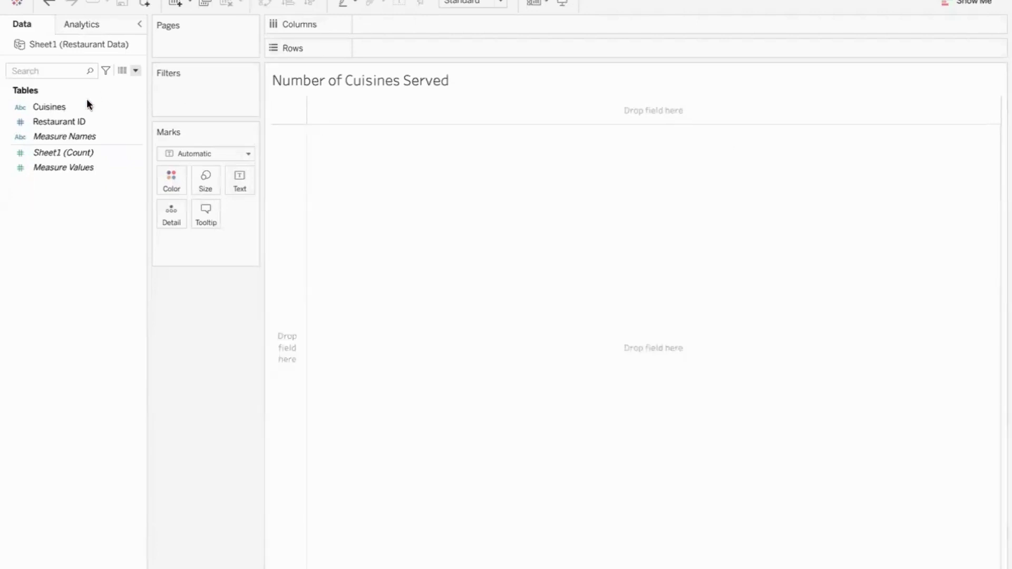
- Put Restaurant ID and Cuisines on Rows and widen the Cuisines column to show full lists
{"action": "left_click_drag", "start_coordinate": [77, 106], "coordinate": [402, 45]}
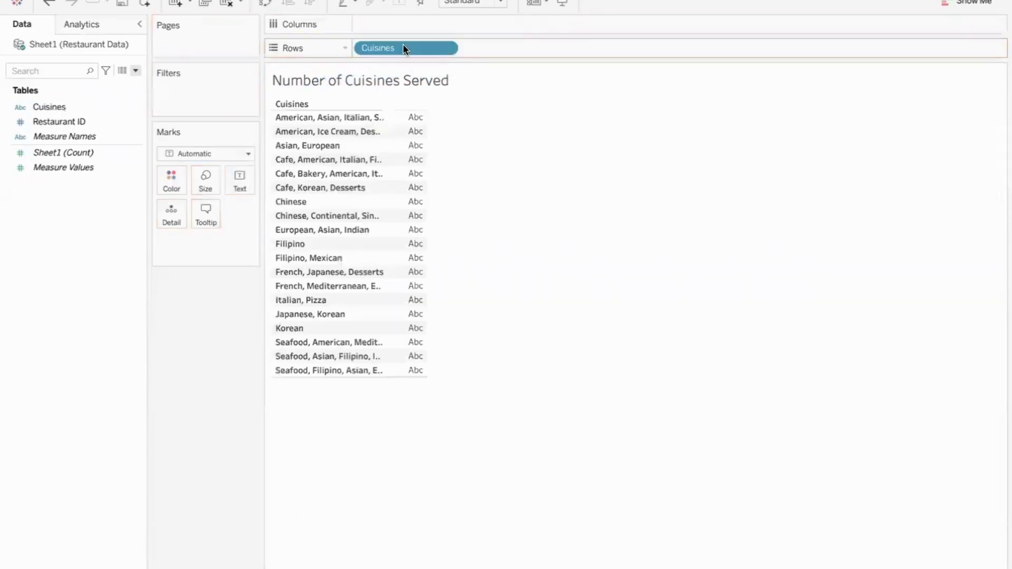
{"action": "mouse_move", "coordinate": [79, 122]}
{"action": "left_mouse_down"}
{"action": "mouse_move", "coordinate": [203, 105]}
{"action": "mouse_move", "coordinate": [372, 43]}
{"action": "left_mouse_up"}
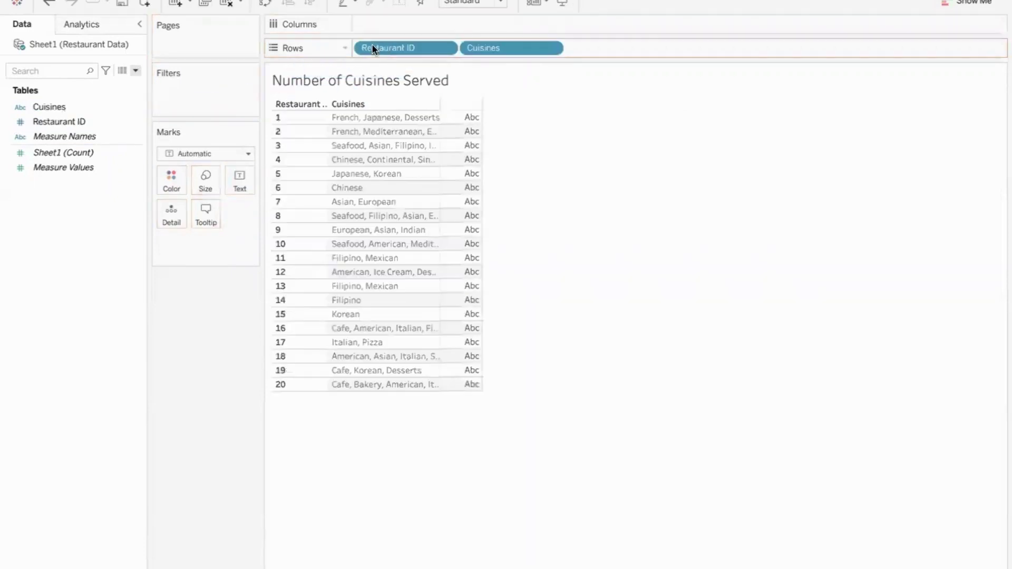
{"action": "left_click", "coordinate": [438, 116]}
{"action": "left_click_drag", "start_coordinate": [441, 117], "coordinate": [565, 122]}
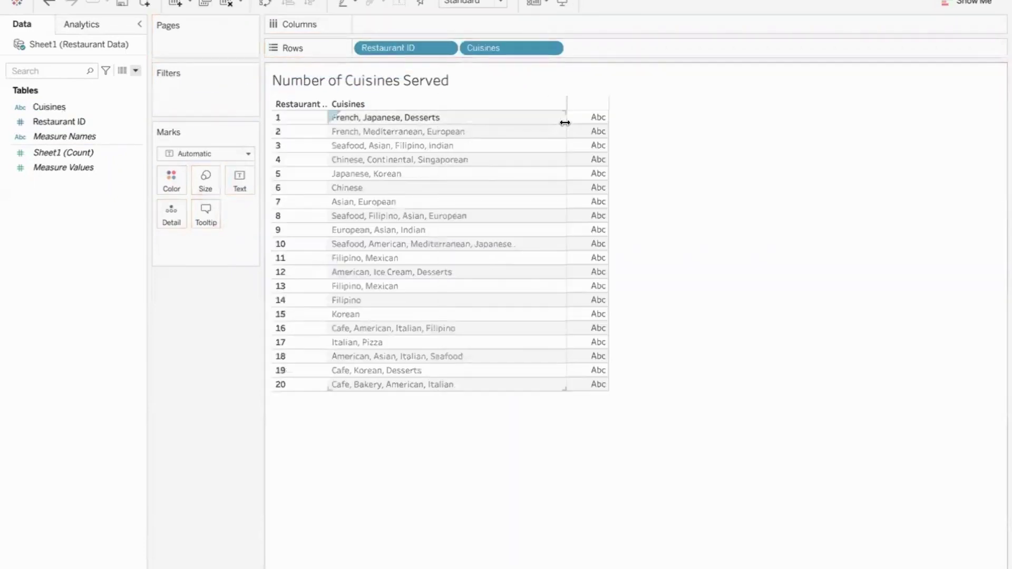
{"action": "left_click", "coordinate": [426, 495]}
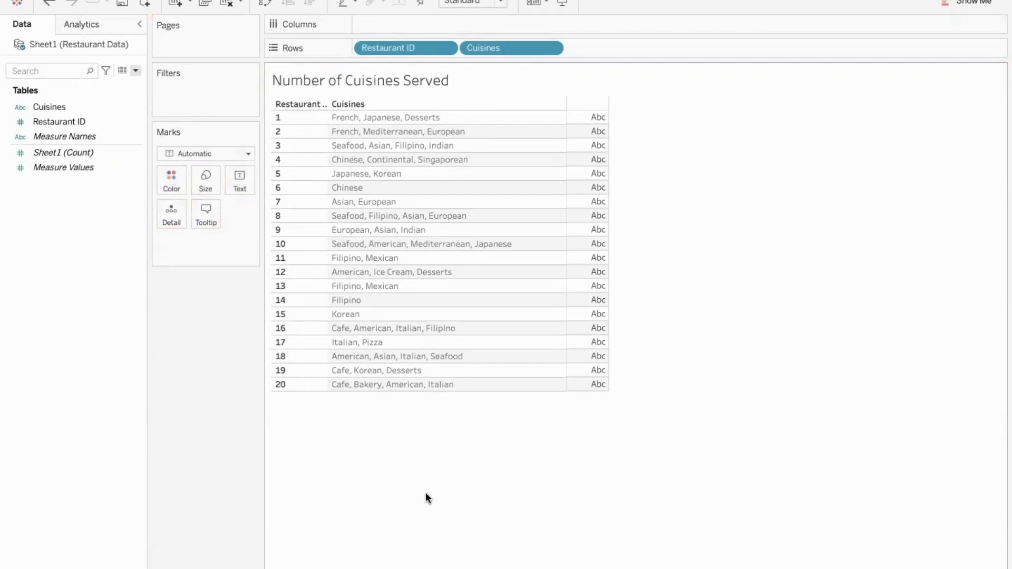
- Start a new calculated field named 'Length'
{"action": "left_click", "coordinate": [135, 70]}
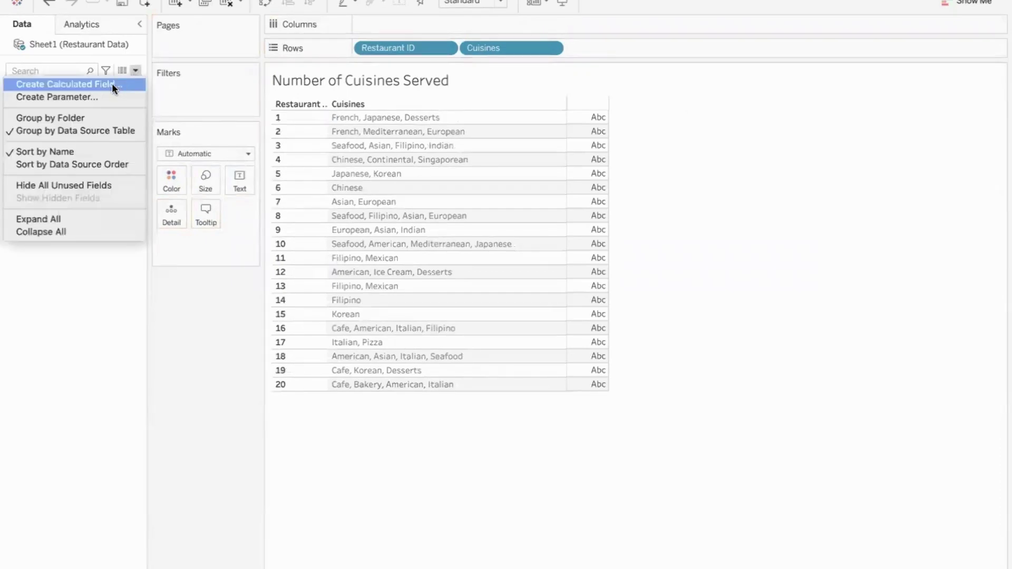
{"action": "left_click", "coordinate": [233, 341]}
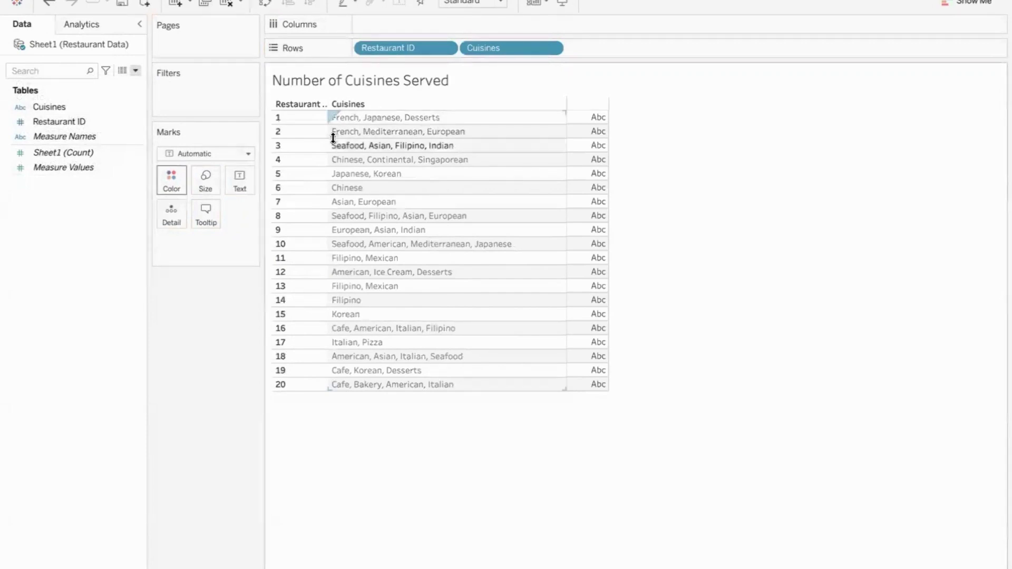
{"action": "left_click", "coordinate": [136, 70]}
{"action": "left_click", "coordinate": [118, 84]}
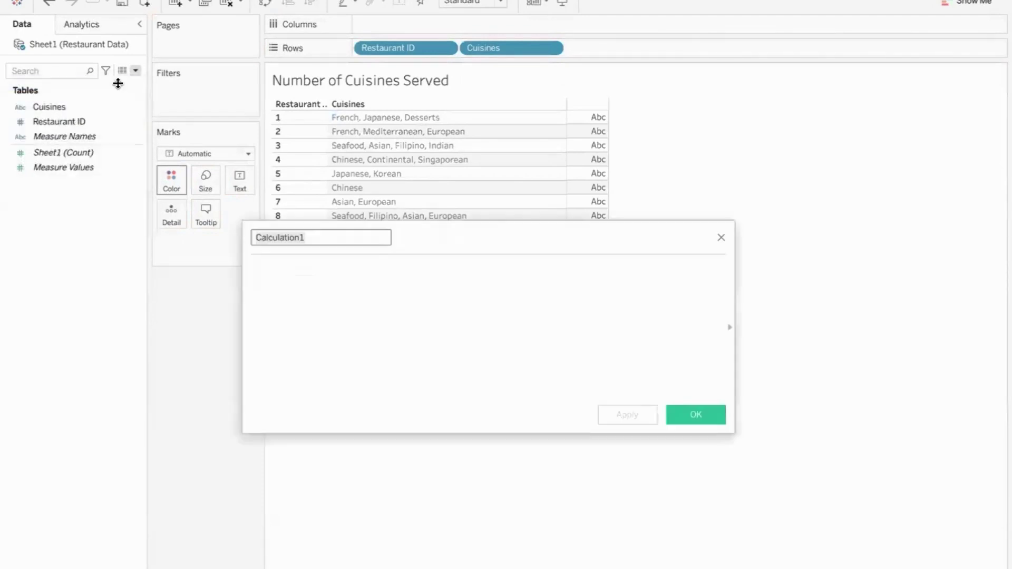
{"action": "type", "text": "Length"}
{"action": "key", "text": "Tab"}
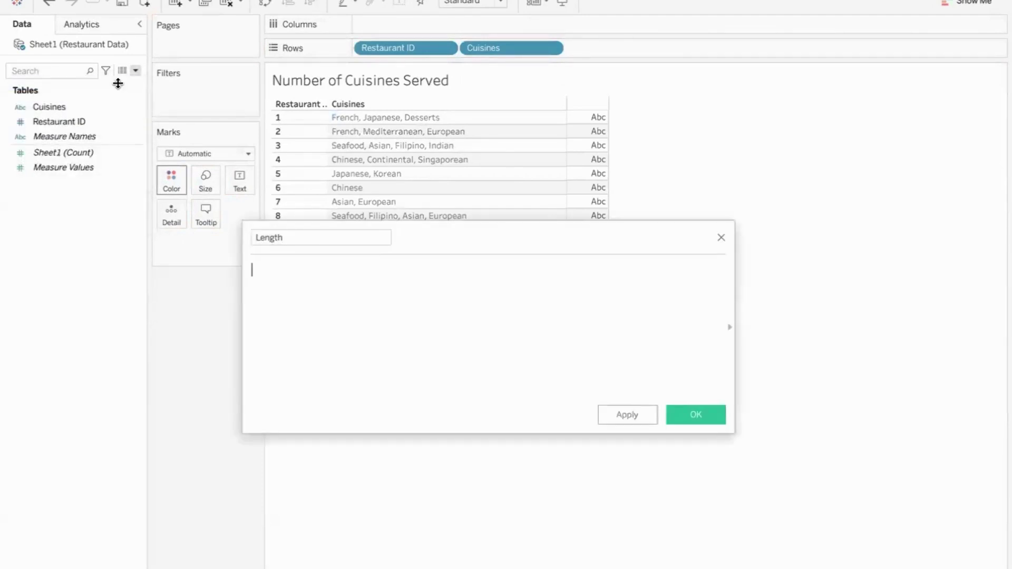
- Give Length the formula LEN([Cuisines]), save it, and place it on the Marks Text
{"action": "type", "text": "len"}
{"action": "key", "text": "Return"}
{"action": "type", "text": "LEN(c"}
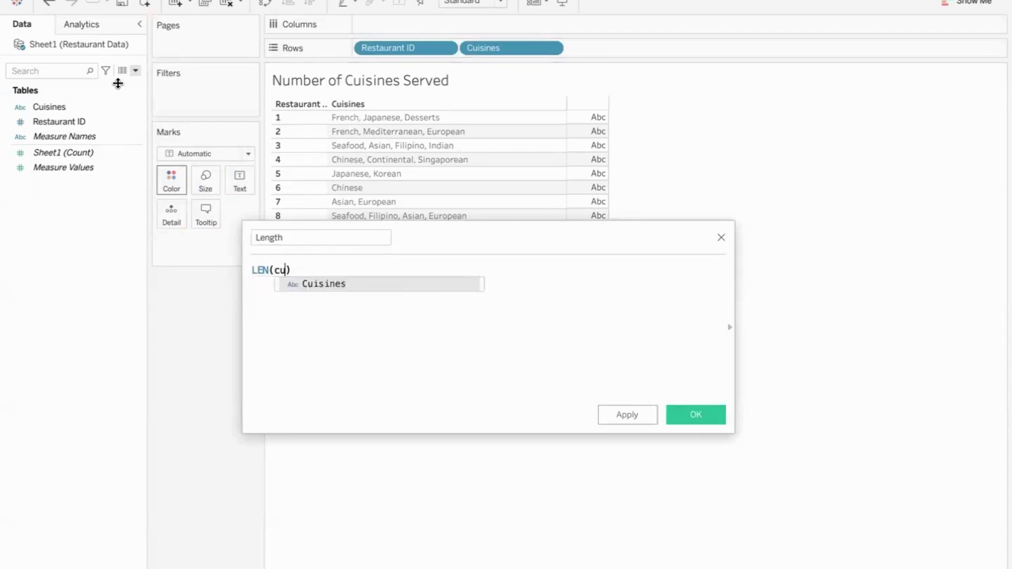
{"action": "type", "text": "us"}
{"action": "key", "text": "BackSpace"}
{"action": "left_click", "coordinate": [332, 285]}
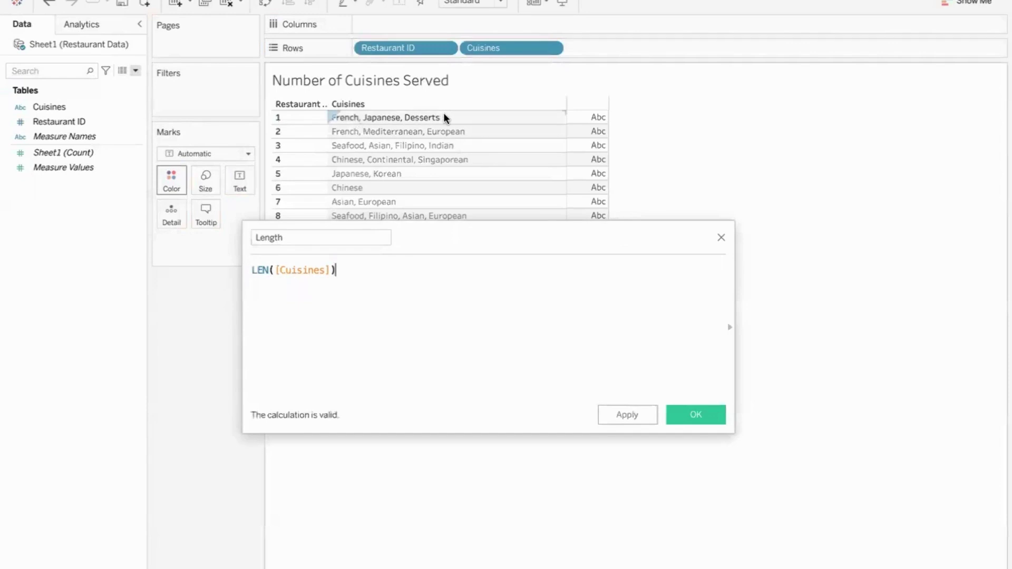
{"action": "left_click", "coordinate": [693, 416]}
{"action": "left_click_drag", "start_coordinate": [109, 152], "coordinate": [243, 177]}
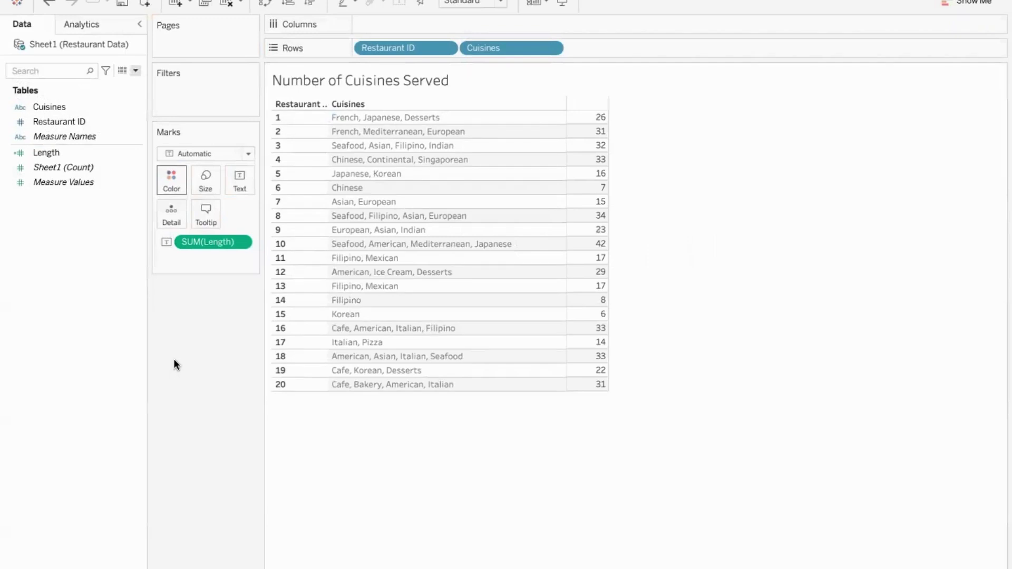
- Create a calculated field named 'remove commas' starting with a REPLACE formula
{"action": "left_click", "coordinate": [136, 70]}
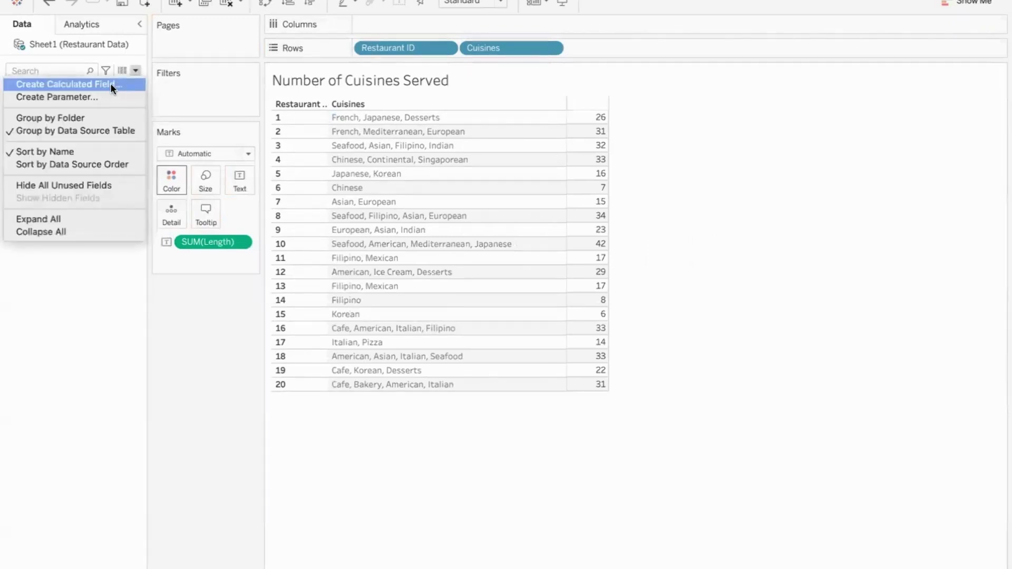
{"action": "left_click", "coordinate": [111, 85]}
{"action": "type", "text": "remo"}
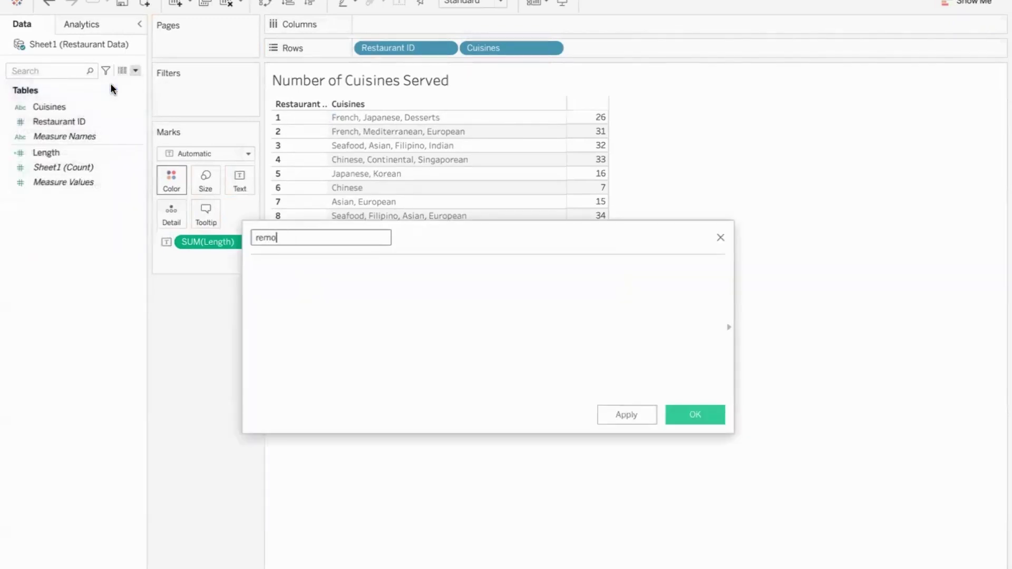
{"action": "type", "text": "ve commas"}
{"action": "key", "text": "Tab"}
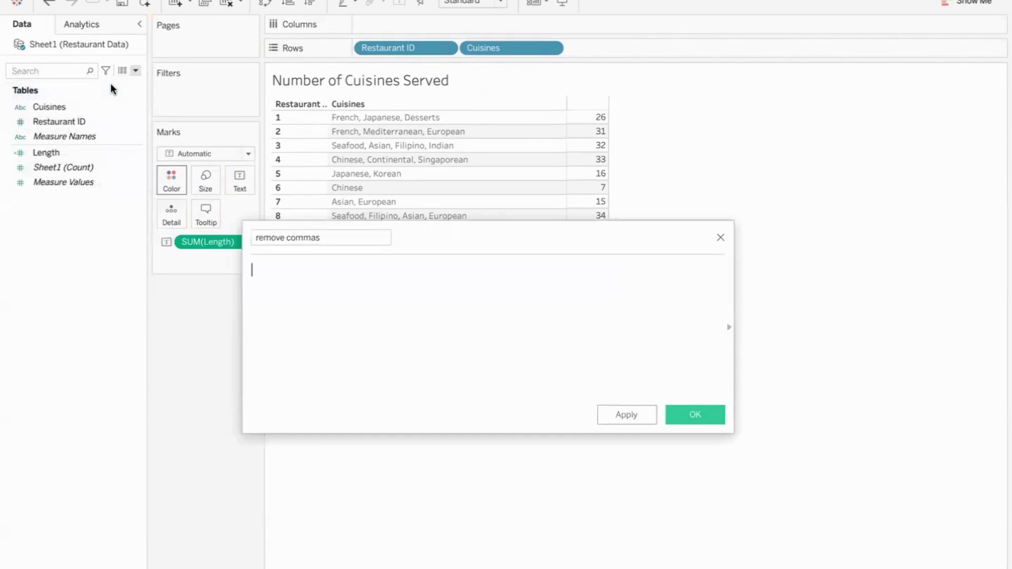
{"action": "type", "text": "replace"}
{"action": "key", "text": "Return"}
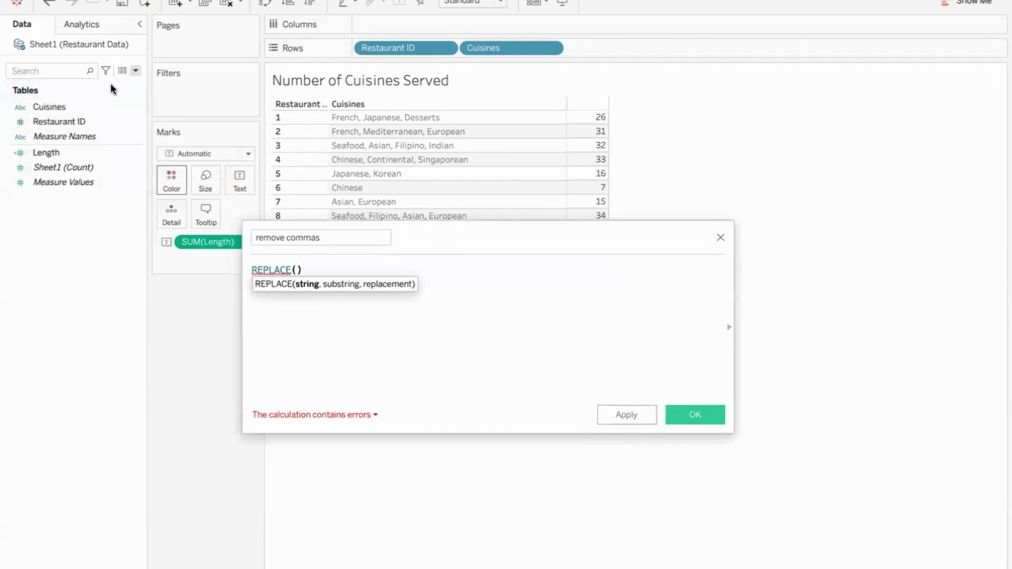
- Complete REPLACE([Cuisines],",",""), save it, and add it to Rows as a widened column
{"action": "type", "text": "cu"}
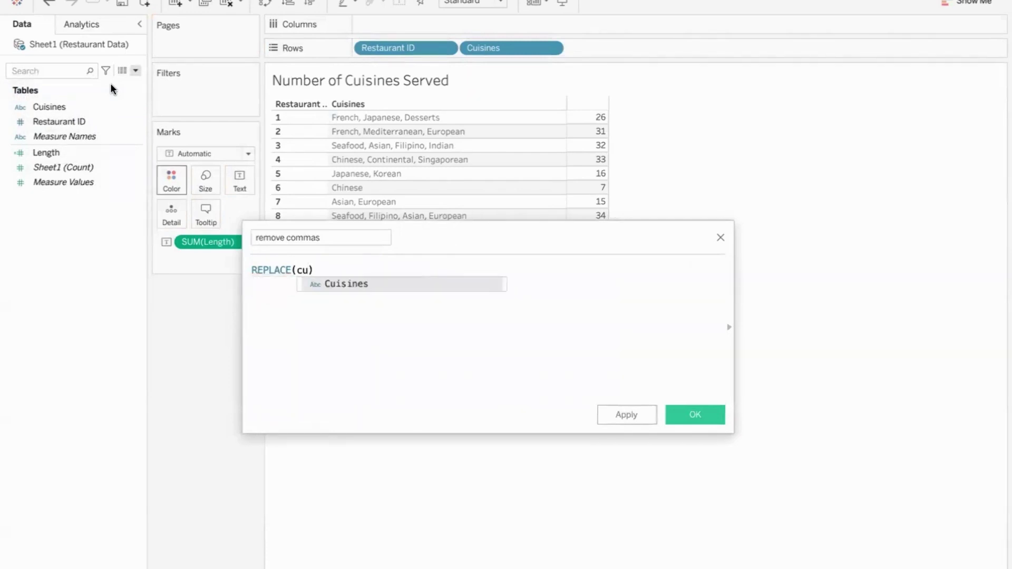
{"action": "key", "text": "Return"}
{"action": "type", "text": ","}
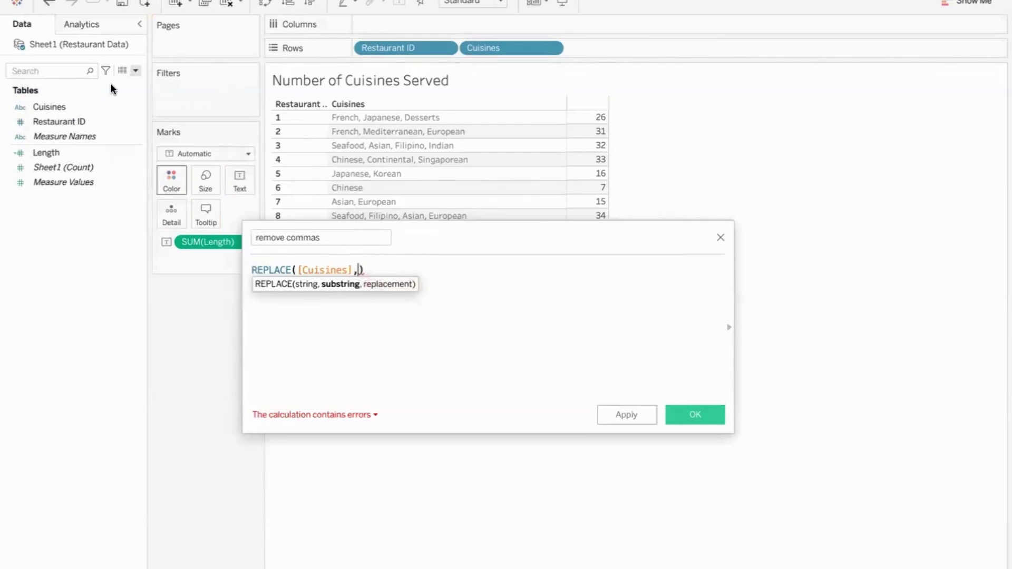
{"action": "type", "text": "\""}
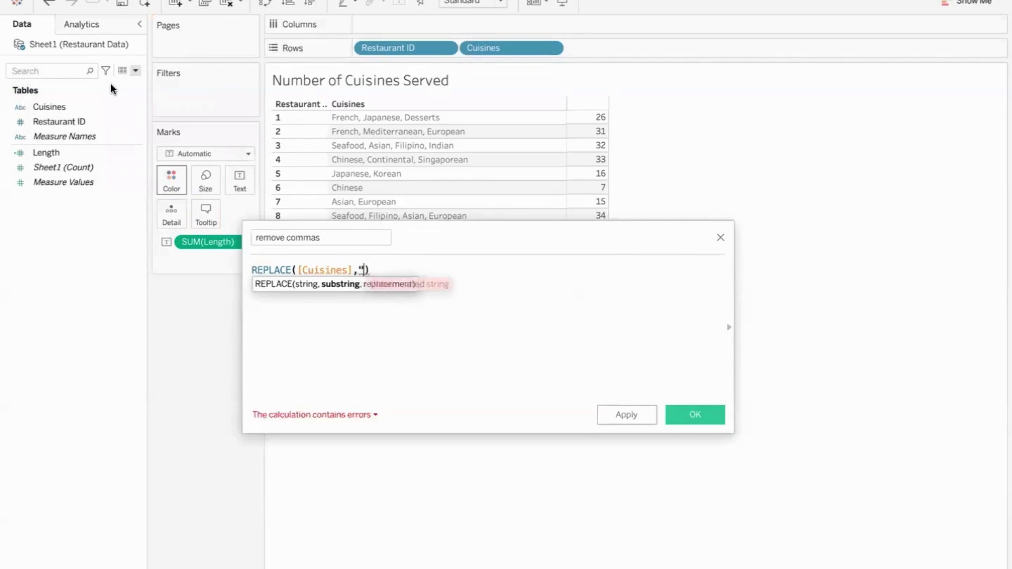
{"action": "type", "text": ",\""}
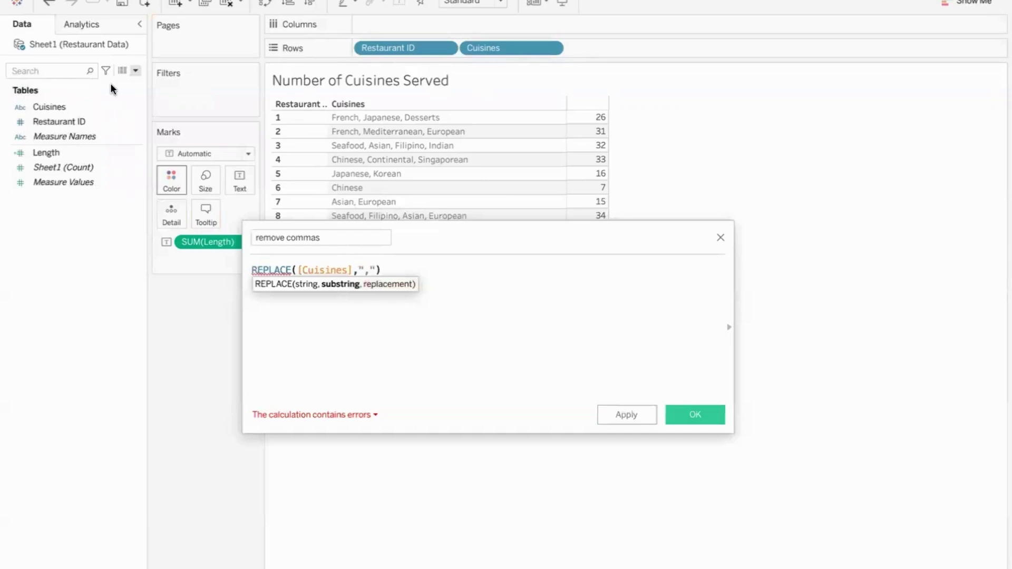
{"action": "type", "text": ","}
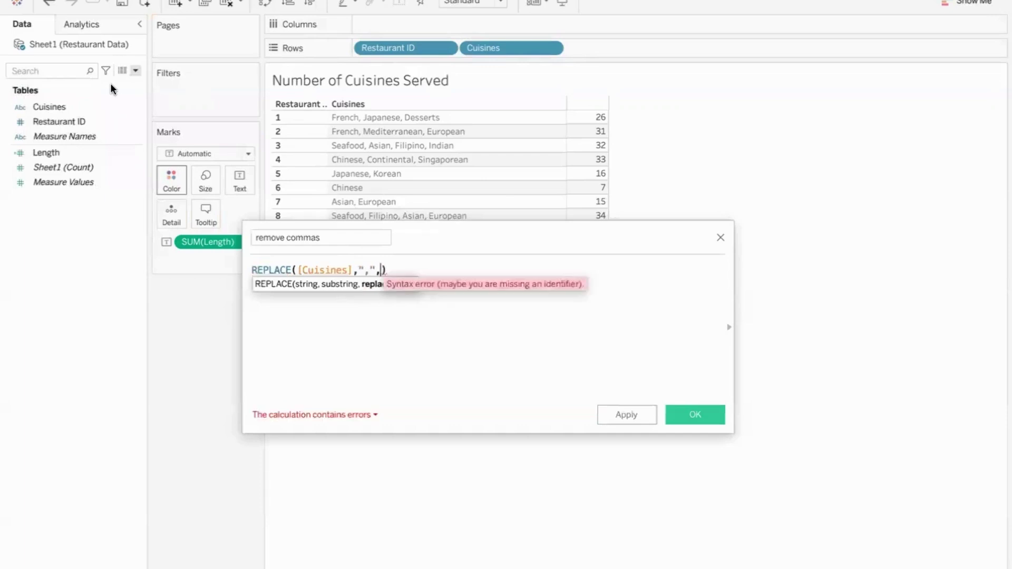
{"action": "type", "text": "\""}
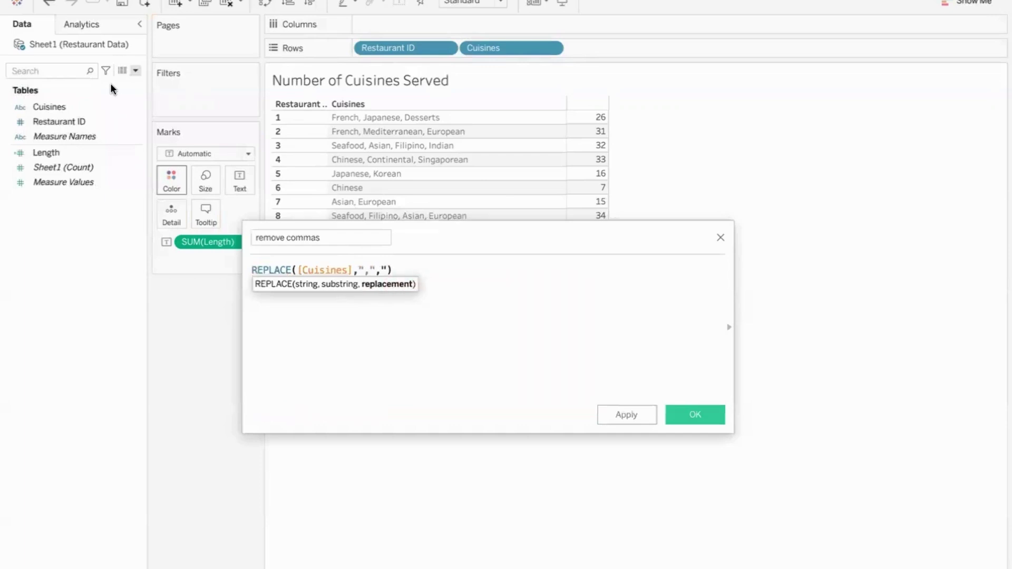
{"action": "type", "text": "\""}
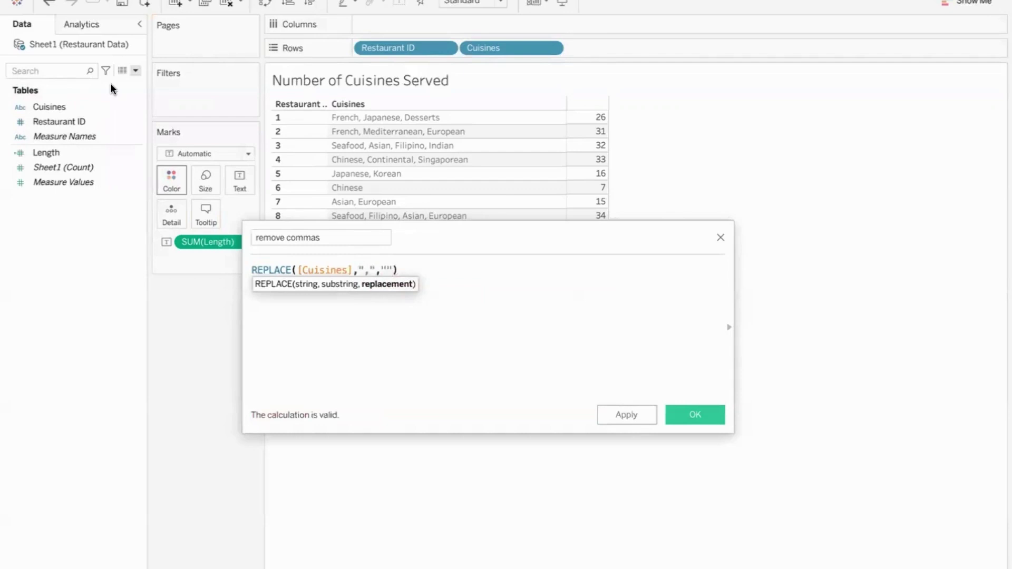
{"action": "key", "text": "Left"}
{"action": "key", "text": "BackSpace"}
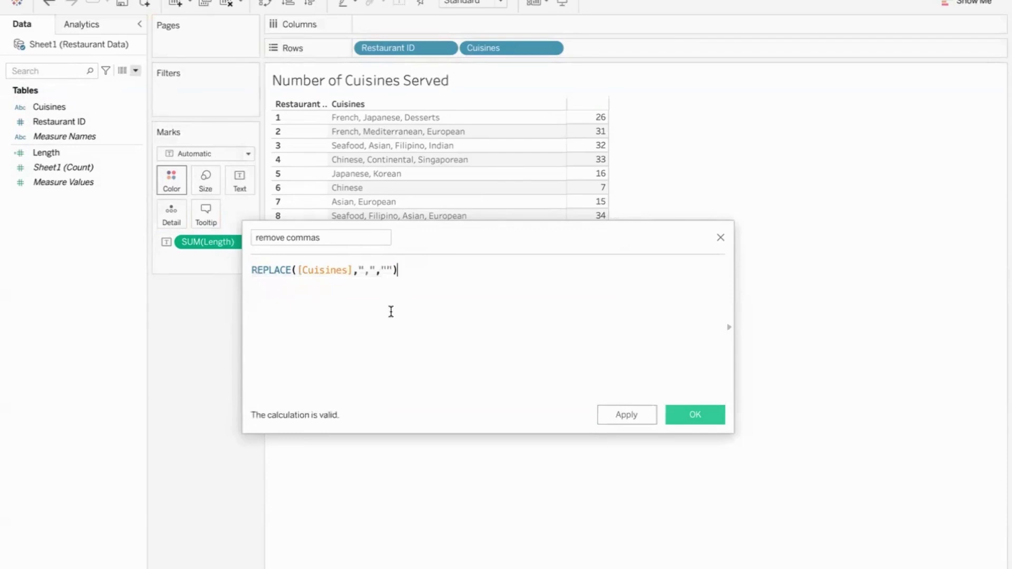
{"action": "left_click", "coordinate": [694, 414]}
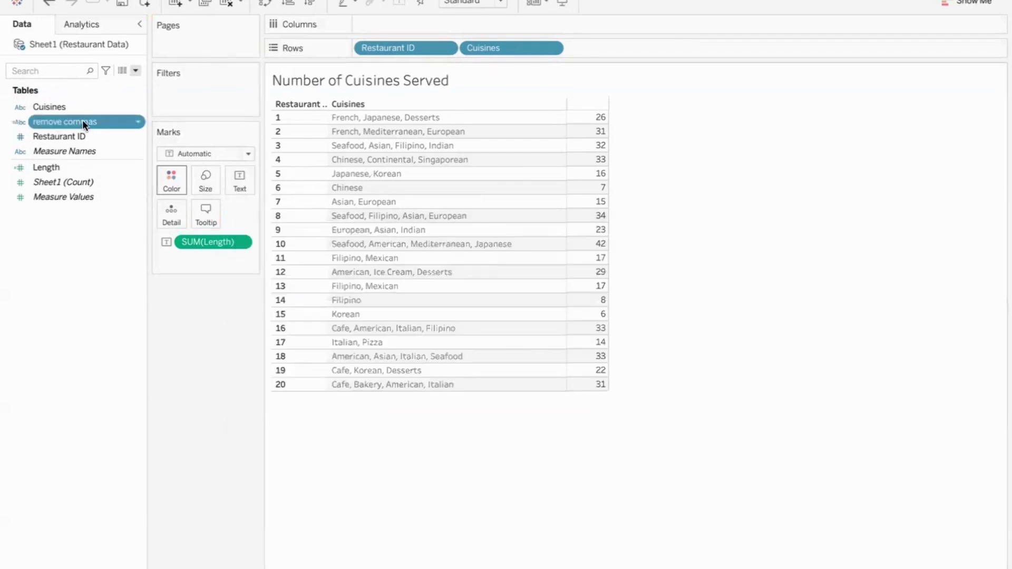
{"action": "left_click_drag", "start_coordinate": [83, 122], "coordinate": [639, 47]}
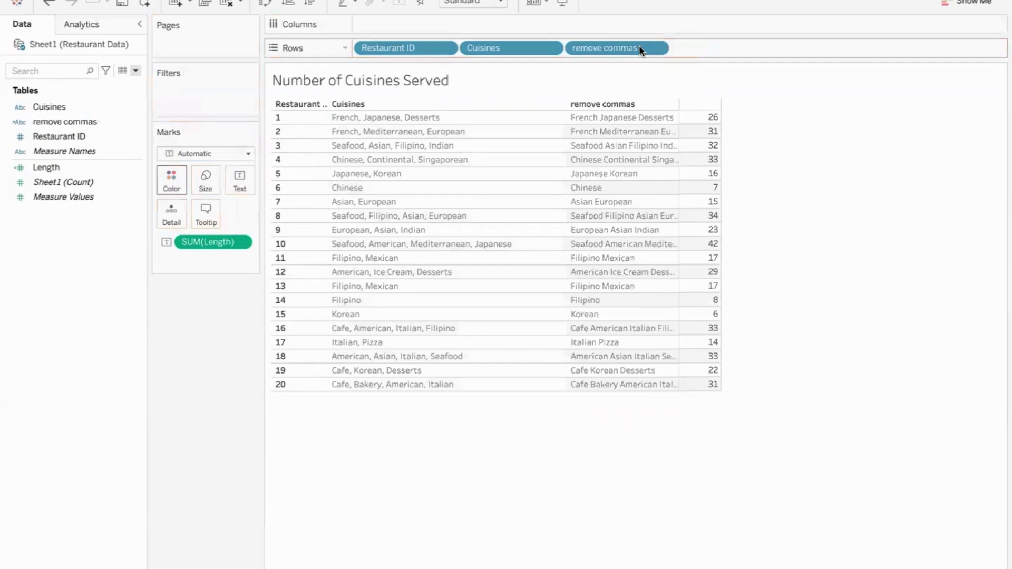
{"action": "left_click_drag", "start_coordinate": [679, 157], "coordinate": [729, 156]}
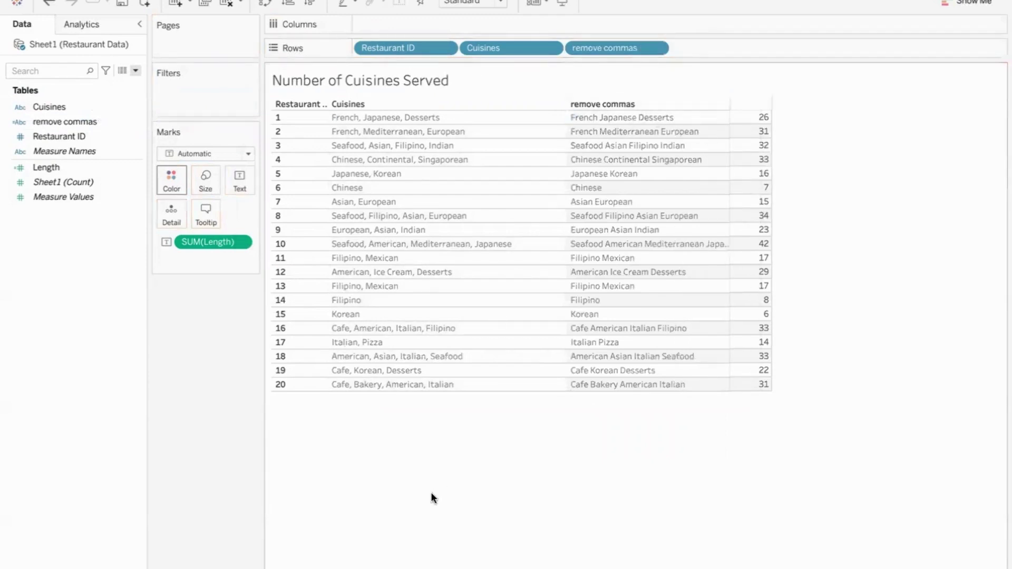
- Create 'length of new data' as LEN([remove commas]) and place it on the Marks Text
{"action": "left_click", "coordinate": [135, 69]}
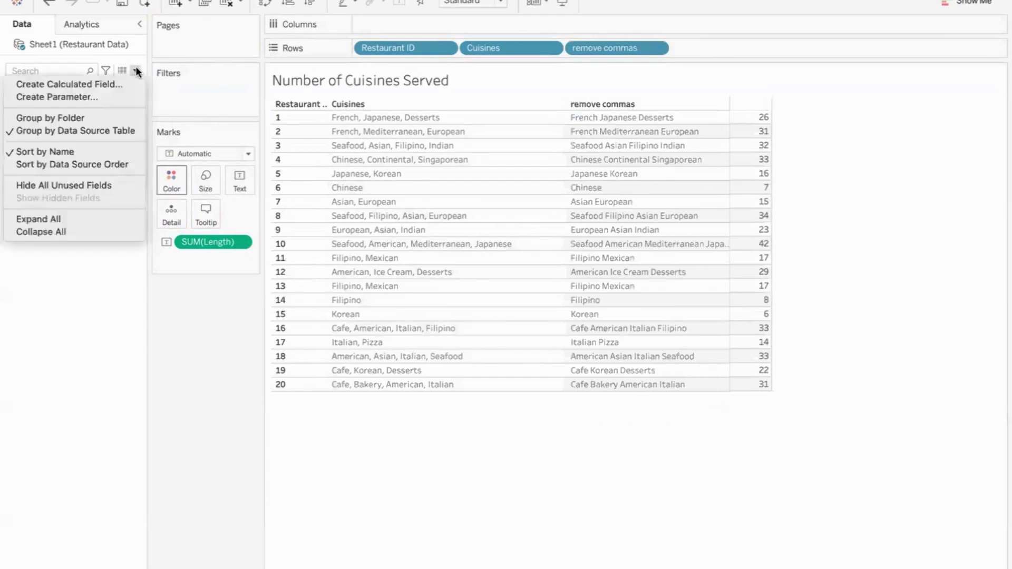
{"action": "left_click", "coordinate": [123, 86]}
{"action": "type", "text": "le"}
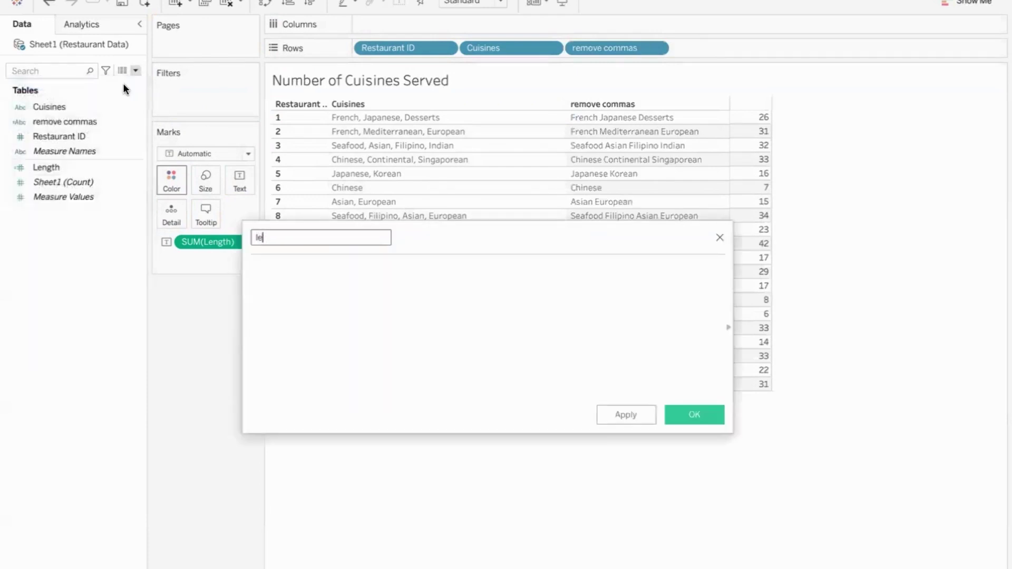
{"action": "type", "text": "ngth of new "}
{"action": "type", "text": "data"}
{"action": "key", "text": "Tab"}
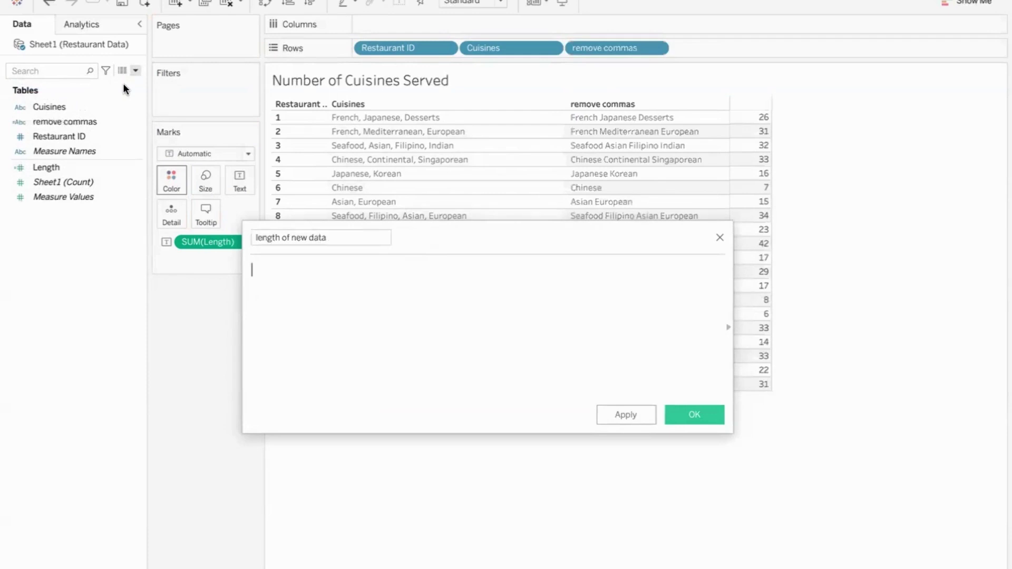
{"action": "type", "text": "len"}
{"action": "key", "text": "Return"}
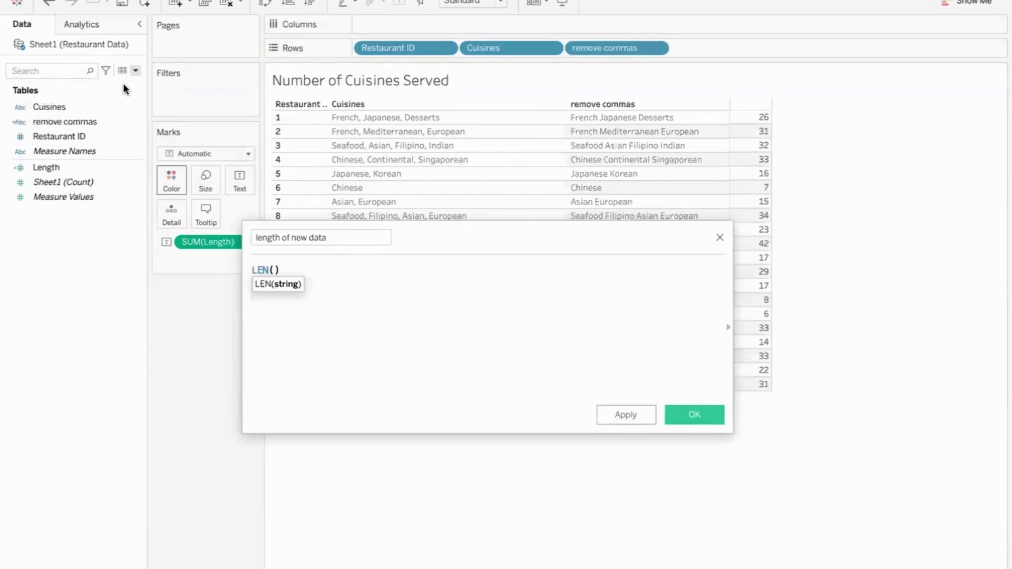
{"action": "left_click_drag", "start_coordinate": [83, 119], "coordinate": [274, 270]}
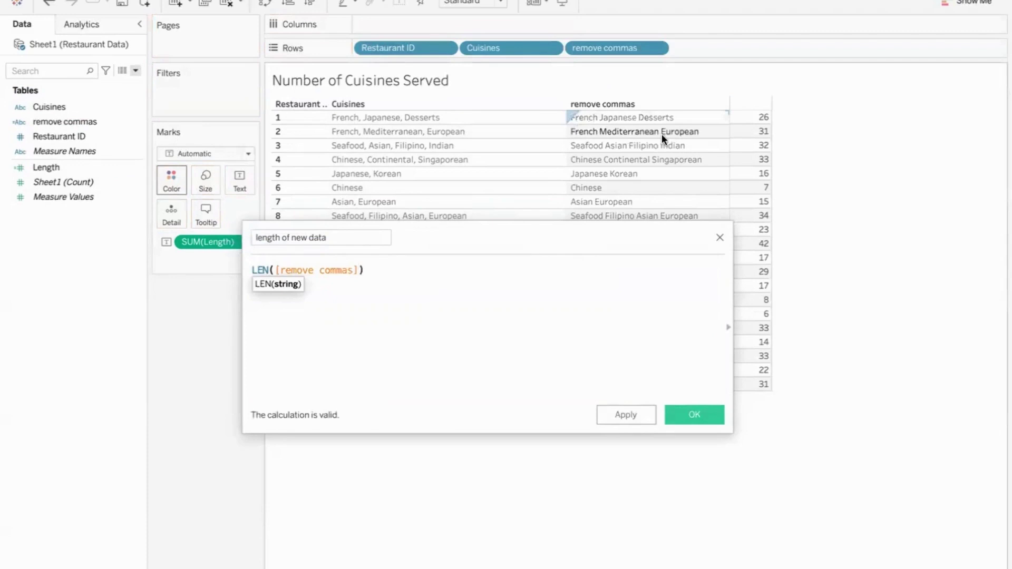
{"action": "left_click", "coordinate": [698, 415]}
{"action": "left_click_drag", "start_coordinate": [87, 178], "coordinate": [234, 175]}
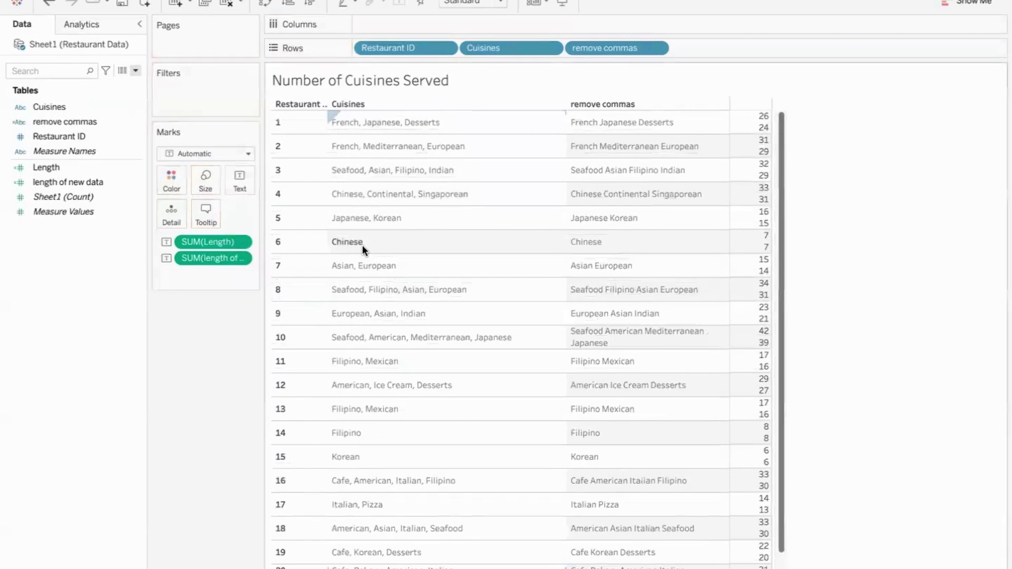
{"action": "mouse_move", "coordinate": [746, 242]}
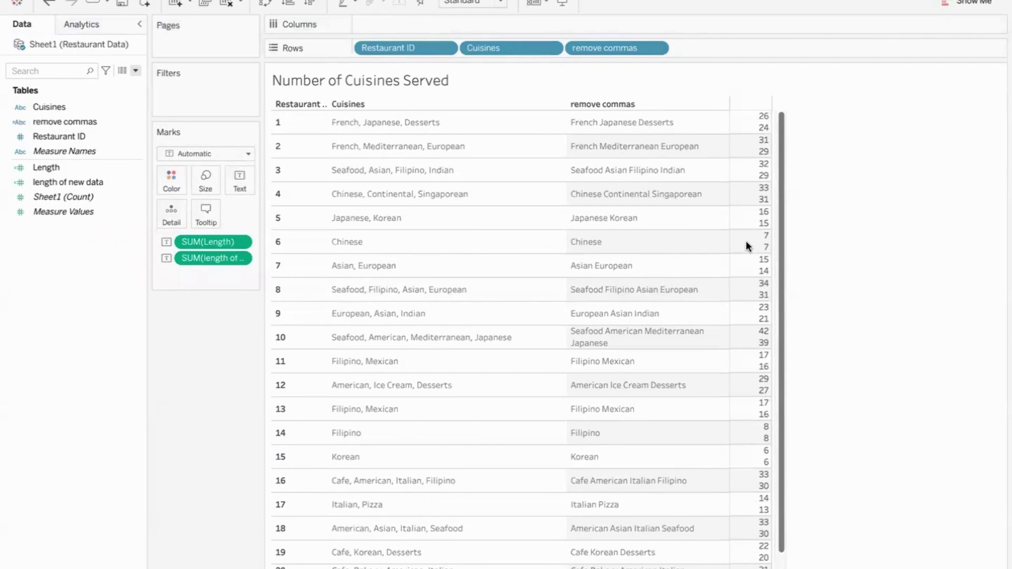
{"action": "mouse_move", "coordinate": [742, 245]}
{"action": "left_mouse_down"}
{"action": "mouse_move", "coordinate": [764, 235]}
{"action": "mouse_move", "coordinate": [773, 249]}
{"action": "mouse_move", "coordinate": [799, 239]}
{"action": "mouse_move", "coordinate": [787, 252]}
{"action": "mouse_move", "coordinate": [801, 273]}
{"action": "left_mouse_up"}
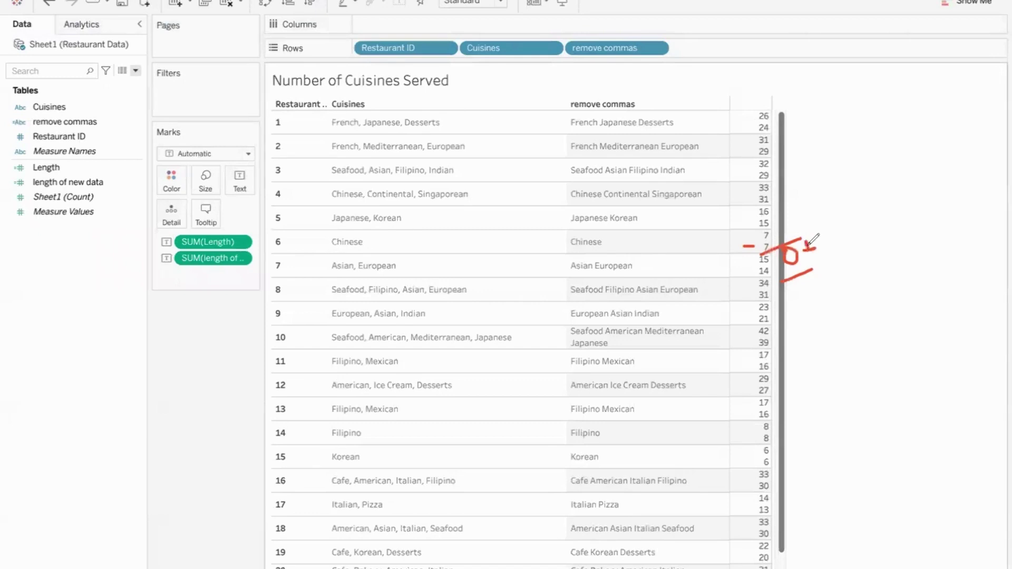
{"action": "left_click_drag", "start_coordinate": [800, 252], "coordinate": [815, 250]}
{"action": "mouse_move", "coordinate": [807, 244]}
{"action": "left_mouse_down"}
{"action": "mouse_move", "coordinate": [805, 259]}
{"action": "mouse_move", "coordinate": [825, 260]}
{"action": "left_mouse_up"}
{"action": "left_click_drag", "start_coordinate": [772, 187], "coordinate": [778, 185]}
{"action": "mouse_move", "coordinate": [740, 201]}
{"action": "left_mouse_down"}
{"action": "mouse_move", "coordinate": [800, 191]}
{"action": "mouse_move", "coordinate": [801, 211]}
{"action": "left_mouse_up"}
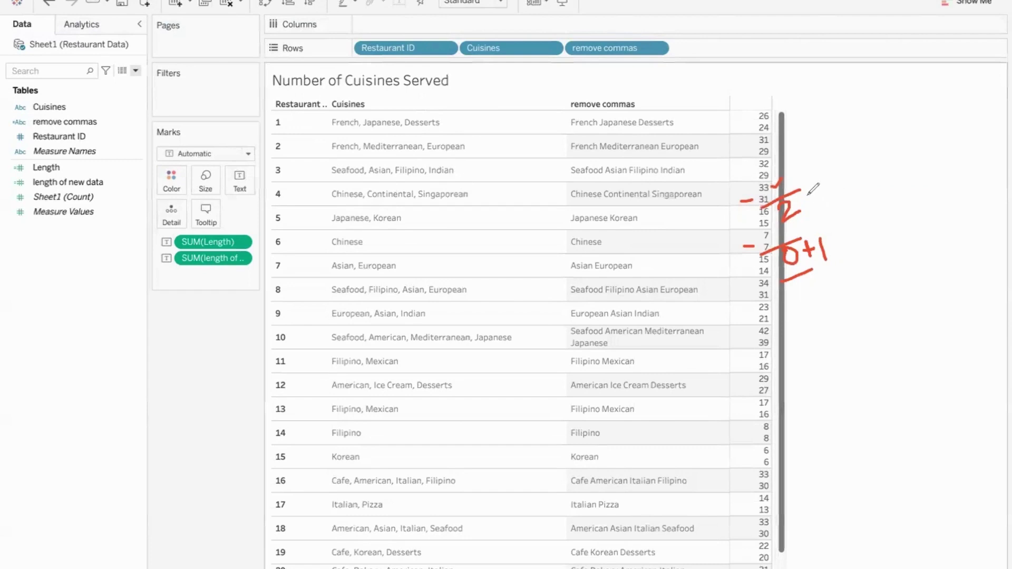
{"action": "mouse_move", "coordinate": [802, 195]}
{"action": "left_mouse_down"}
{"action": "mouse_move", "coordinate": [805, 208]}
{"action": "mouse_move", "coordinate": [820, 204]}
{"action": "left_mouse_up"}
{"action": "mouse_move", "coordinate": [903, 364]}
{"action": "left_mouse_down"}
{"action": "mouse_move", "coordinate": [957, 420]}
{"action": "mouse_move", "coordinate": [903, 361]}
{"action": "left_mouse_up"}
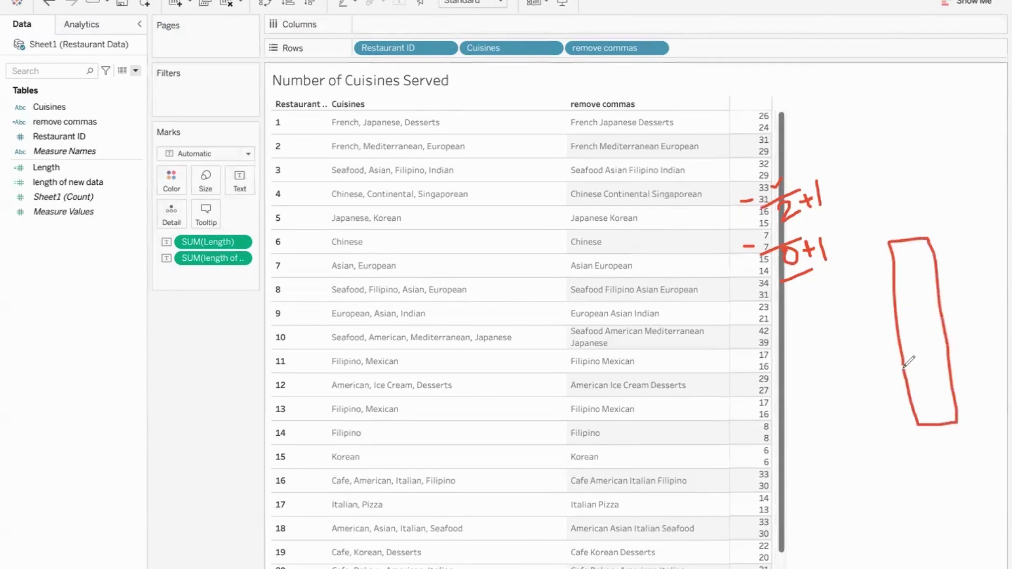
{"action": "mouse_move", "coordinate": [877, 141]}
{"action": "left_mouse_down"}
{"action": "mouse_move", "coordinate": [878, 173]}
{"action": "mouse_move", "coordinate": [889, 160]}
{"action": "left_mouse_up"}
{"action": "left_click_drag", "start_coordinate": [877, 348], "coordinate": [970, 317]}
{"action": "left_click_drag", "start_coordinate": [869, 290], "coordinate": [954, 274]}
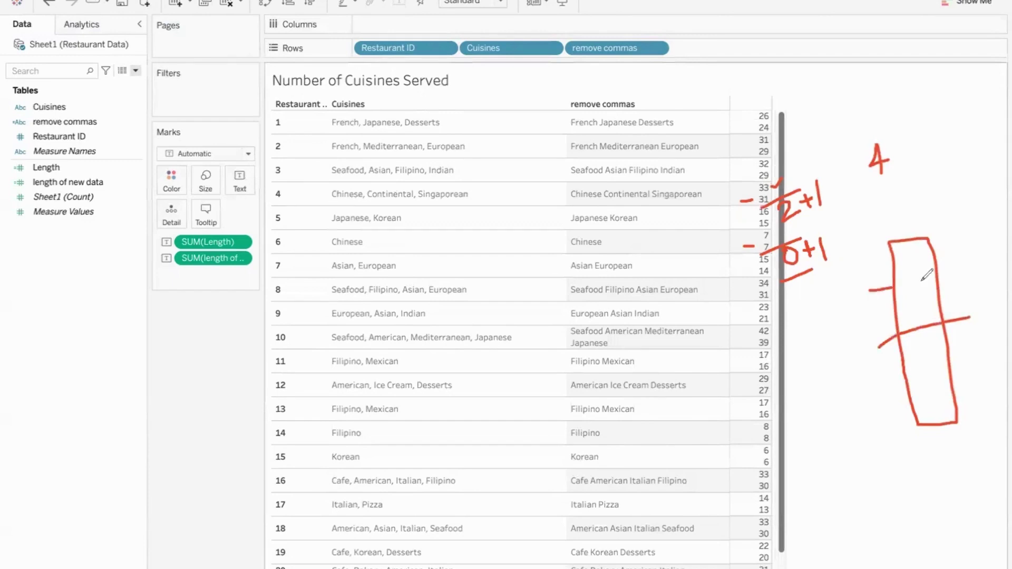
{"action": "left_click_drag", "start_coordinate": [888, 380], "coordinate": [975, 356]}
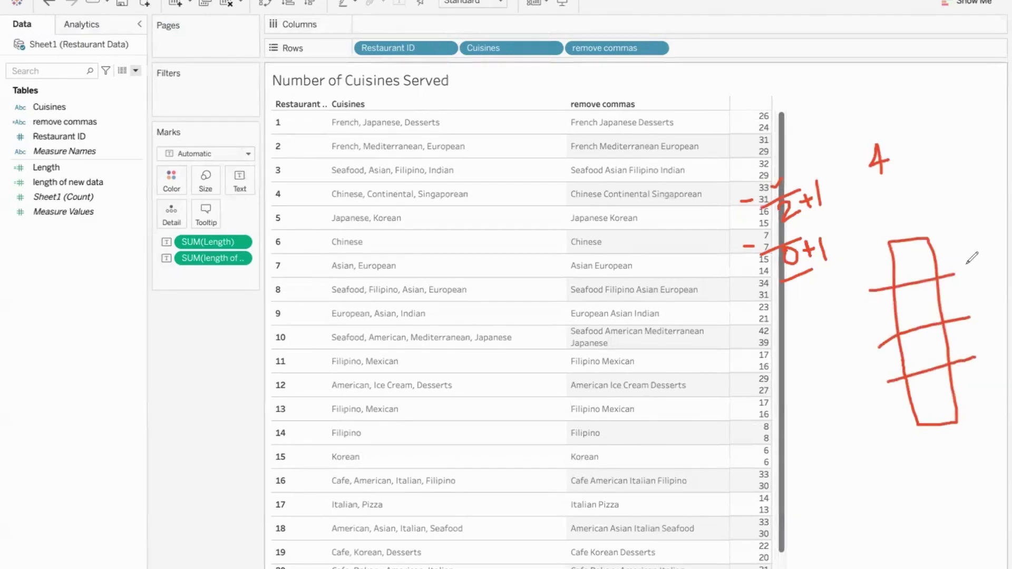
{"action": "left_click_drag", "start_coordinate": [967, 265], "coordinate": [969, 277]}
{"action": "mouse_move", "coordinate": [975, 311]}
{"action": "left_mouse_down"}
{"action": "mouse_move", "coordinate": [988, 317]}
{"action": "mouse_move", "coordinate": [982, 364]}
{"action": "left_mouse_up"}
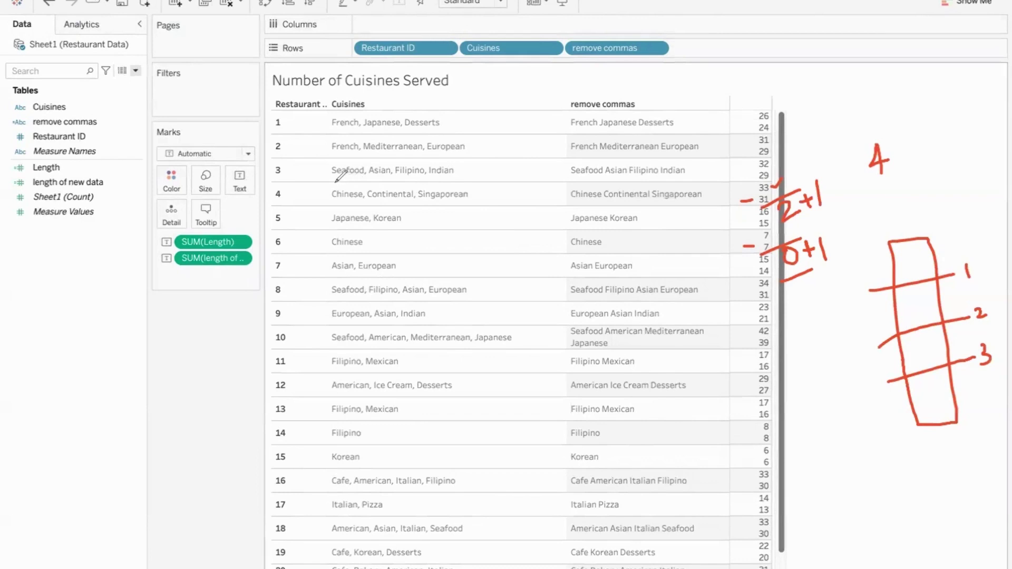
{"action": "left_click_drag", "start_coordinate": [334, 183], "coordinate": [463, 185]}
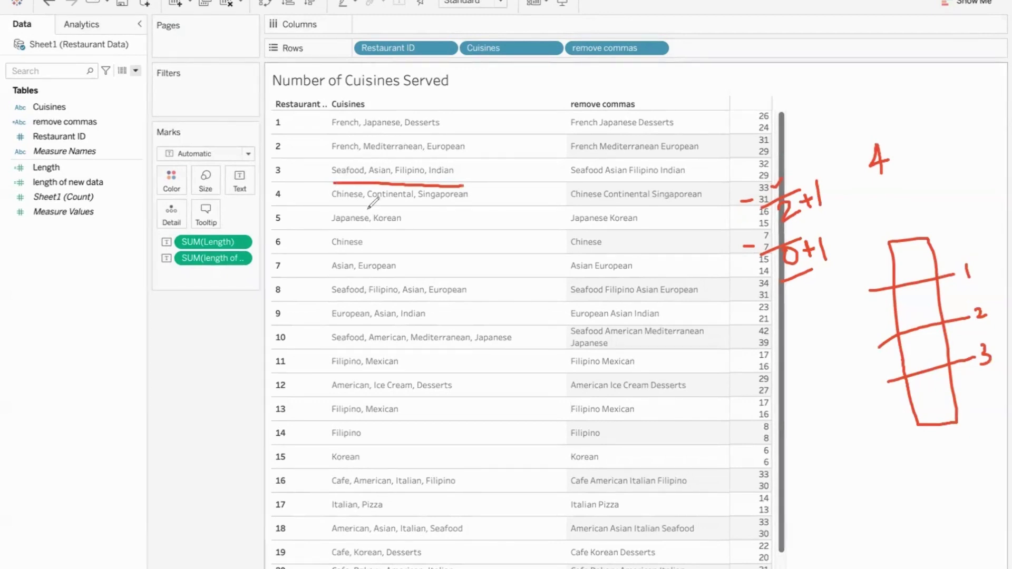
{"action": "mouse_move", "coordinate": [466, 165]}
{"action": "left_mouse_down"}
{"action": "mouse_move", "coordinate": [475, 181]}
{"action": "mouse_move", "coordinate": [511, 165]}
{"action": "left_mouse_up"}
{"action": "left_click_drag", "start_coordinate": [691, 164], "coordinate": [730, 169]}
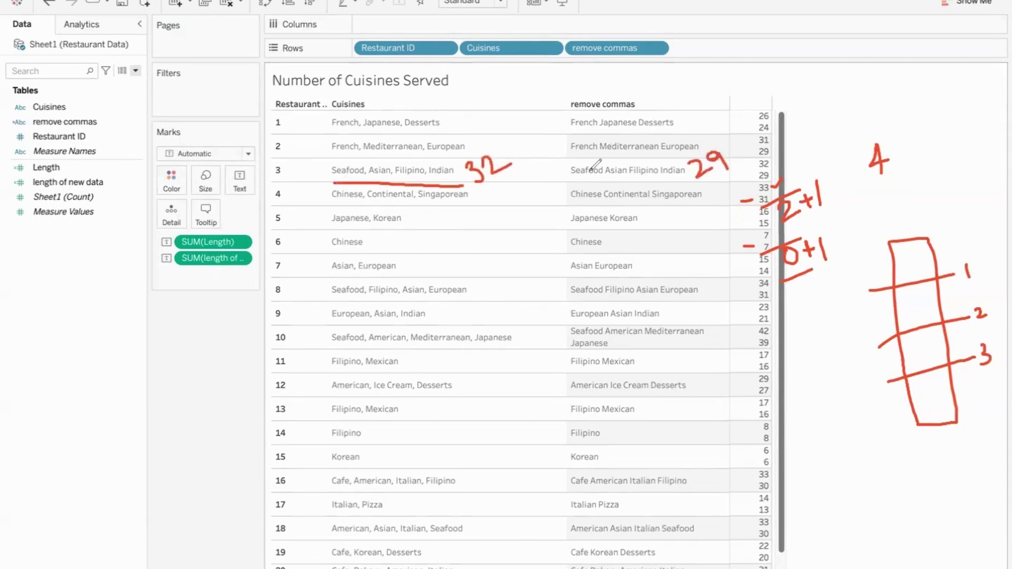
{"action": "mouse_move", "coordinate": [510, 209]}
{"action": "left_mouse_down"}
{"action": "mouse_move", "coordinate": [526, 217]}
{"action": "mouse_move", "coordinate": [518, 231]}
{"action": "left_mouse_up"}
{"action": "left_click_drag", "start_coordinate": [538, 211], "coordinate": [565, 208]}
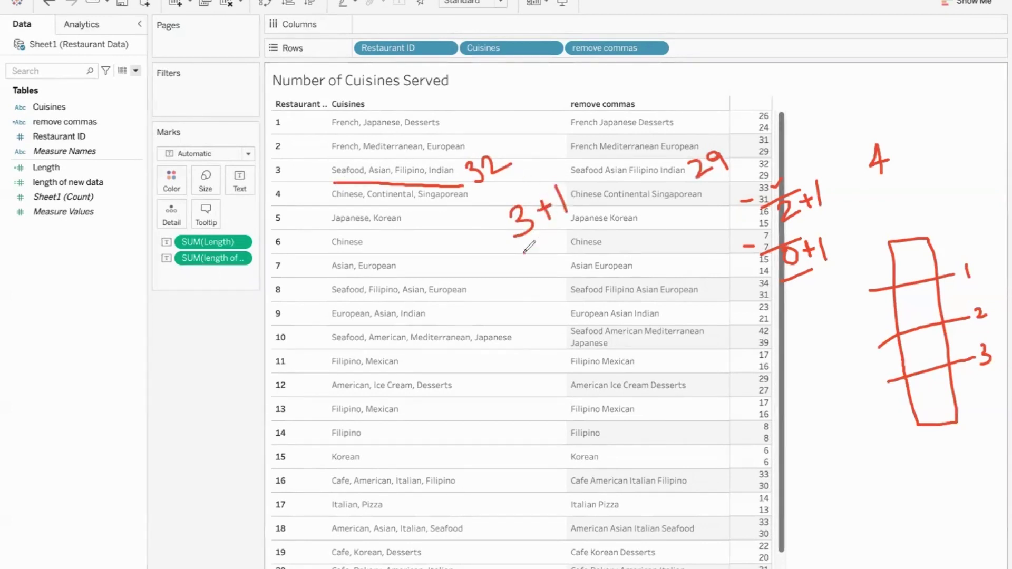
{"action": "left_click_drag", "start_coordinate": [523, 253], "coordinate": [554, 226]}
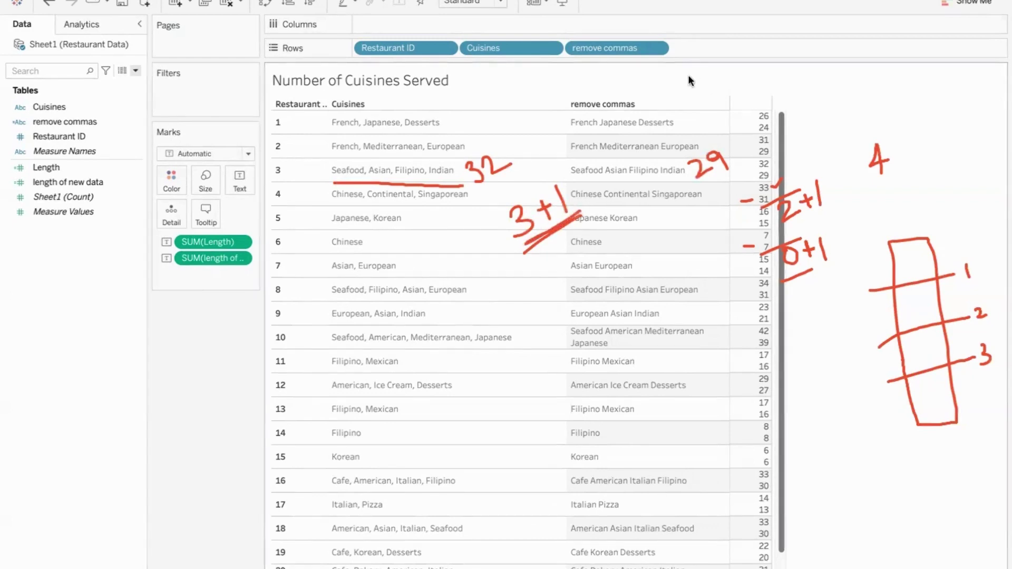
{"action": "key", "text": "e"}
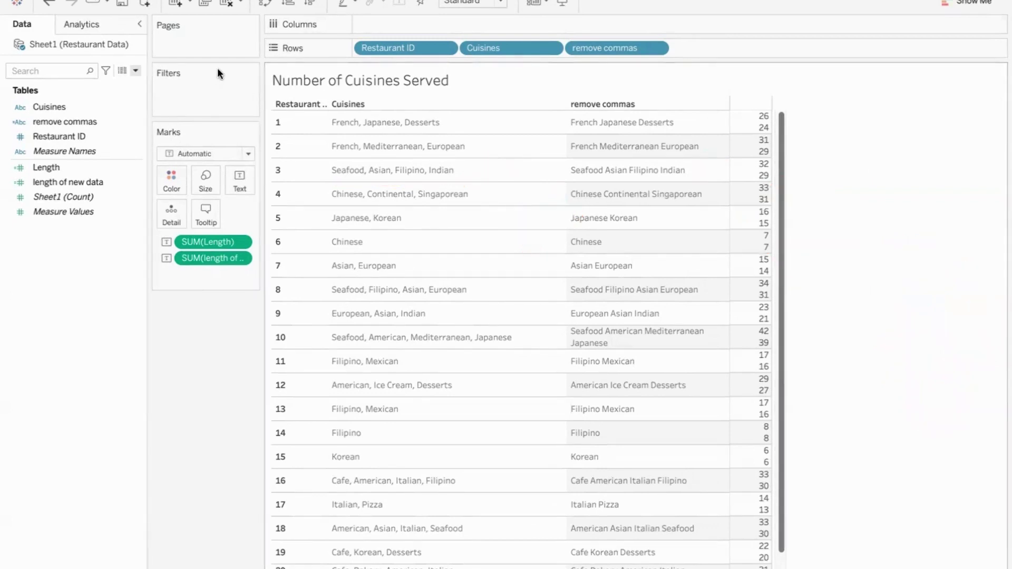
- Start a new calculated field named 'Numnber of Cuisines'
{"action": "left_click", "coordinate": [136, 71]}
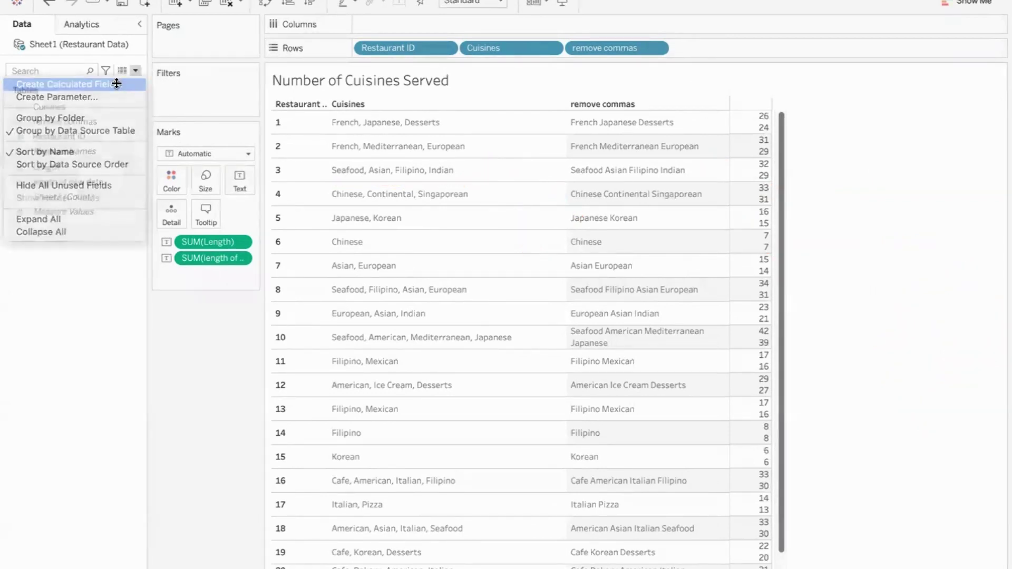
{"action": "left_click", "coordinate": [116, 83]}
{"action": "type", "text": "N"}
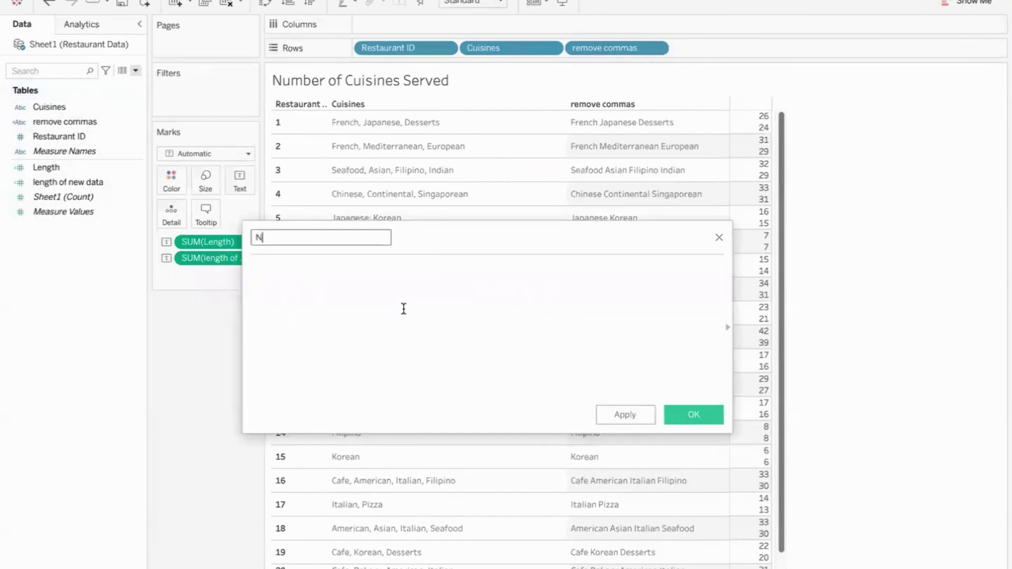
{"action": "type", "text": "umnber of Cuis"}
{"action": "type", "text": "ines"}
{"action": "key", "text": "Tab"}
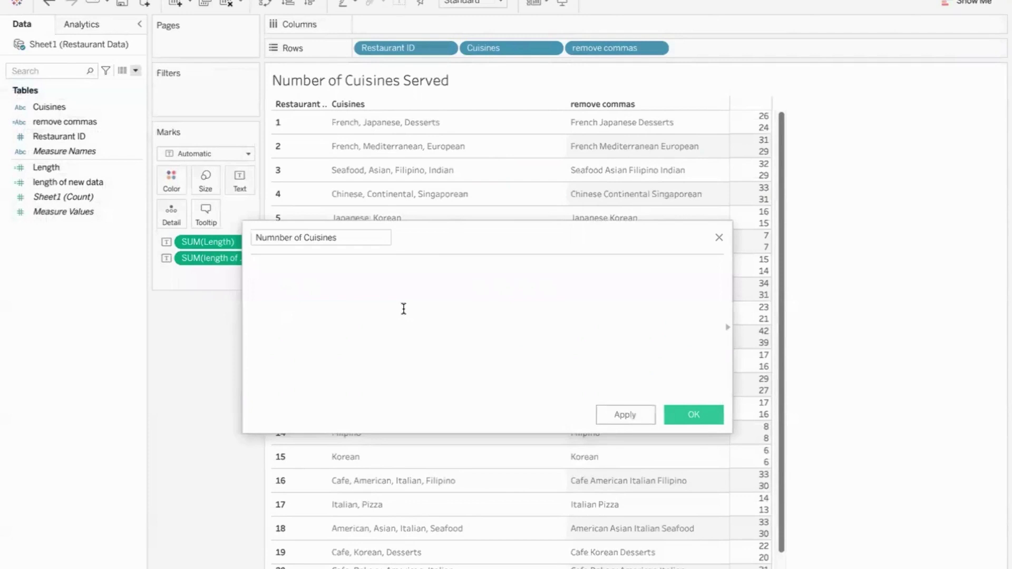
- Enter the formula ([Length]-[length of new data])+1
{"action": "left_click_drag", "start_coordinate": [92, 166], "coordinate": [299, 277]}
{"action": "type", "text": "-"}
{"action": "left_click", "coordinate": [102, 181]}
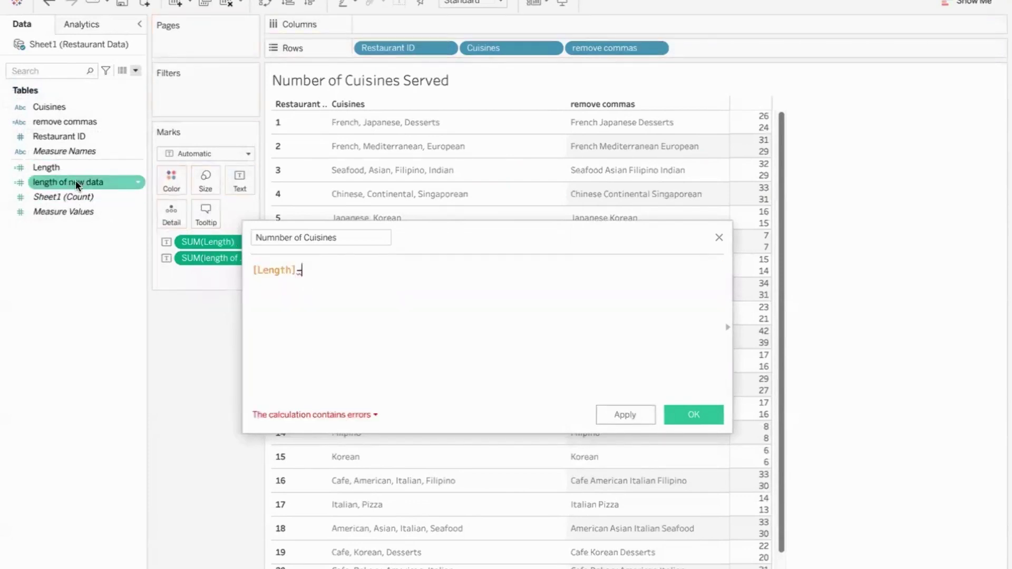
{"action": "left_click_drag", "start_coordinate": [75, 181], "coordinate": [407, 277]}
{"action": "type", "text": ")"}
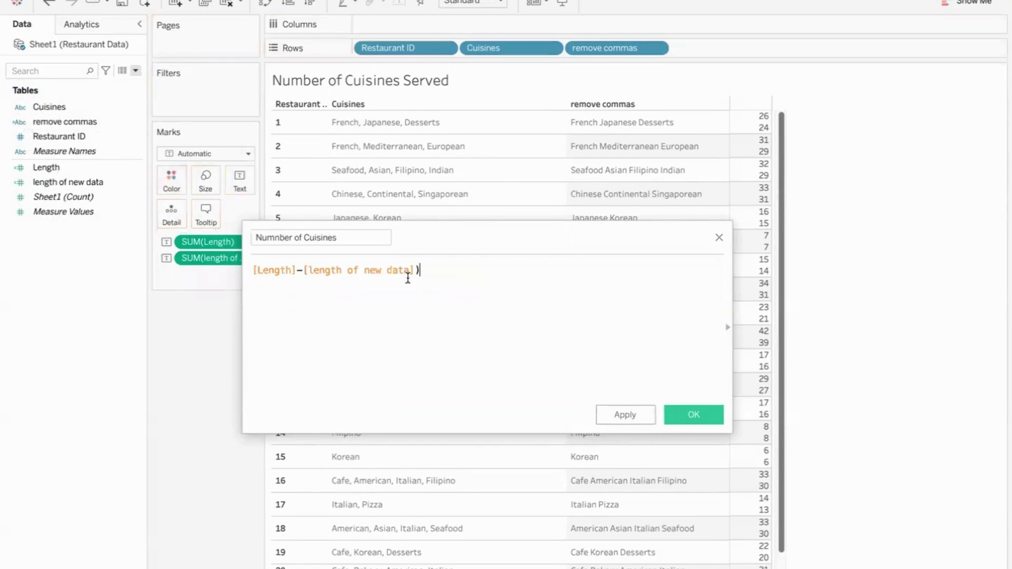
{"action": "left_click", "coordinate": [253, 270]}
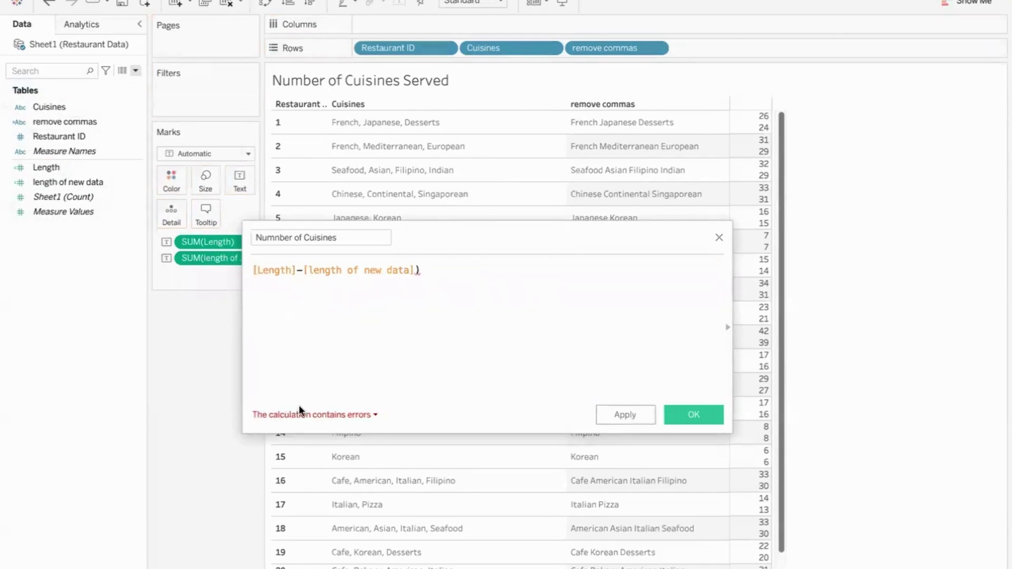
{"action": "type", "text": "("}
{"action": "left_click", "coordinate": [437, 269]}
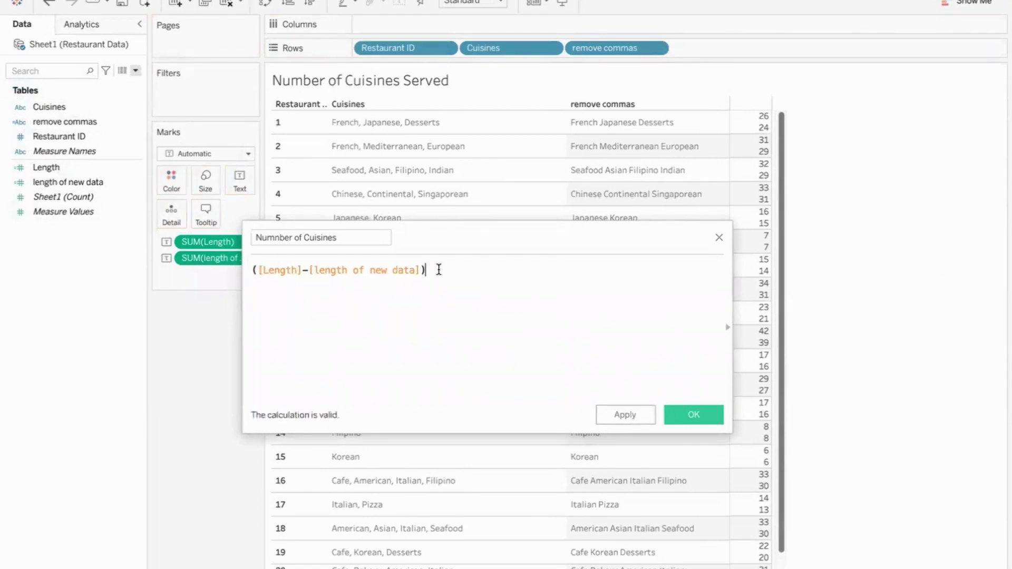
{"action": "type", "text": "+1"}
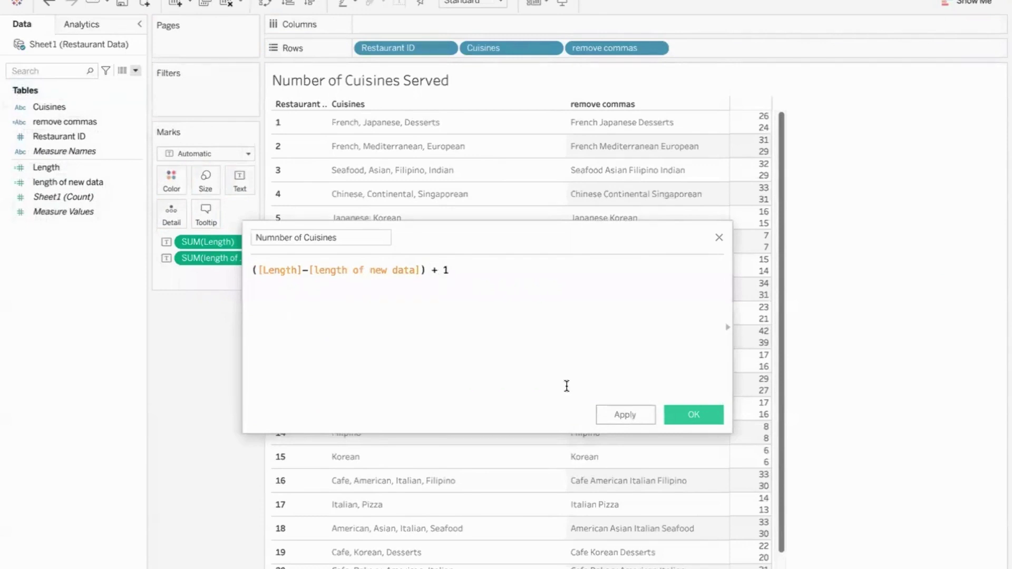
- Show Numnber of Cuisines as the table text and drop both length measures and remove commas
{"action": "left_click", "coordinate": [680, 414]}
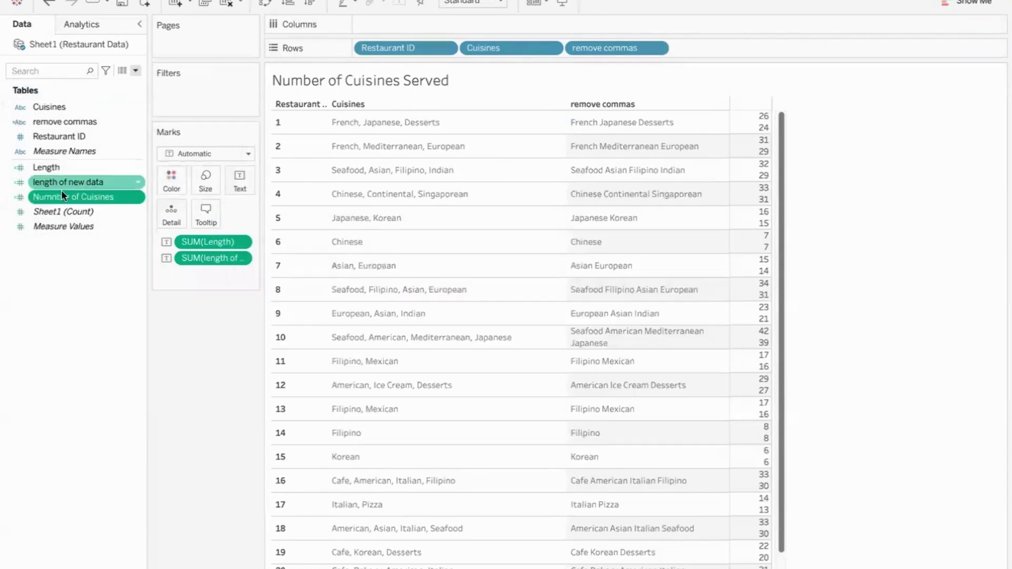
{"action": "left_click_drag", "start_coordinate": [61, 194], "coordinate": [231, 180]}
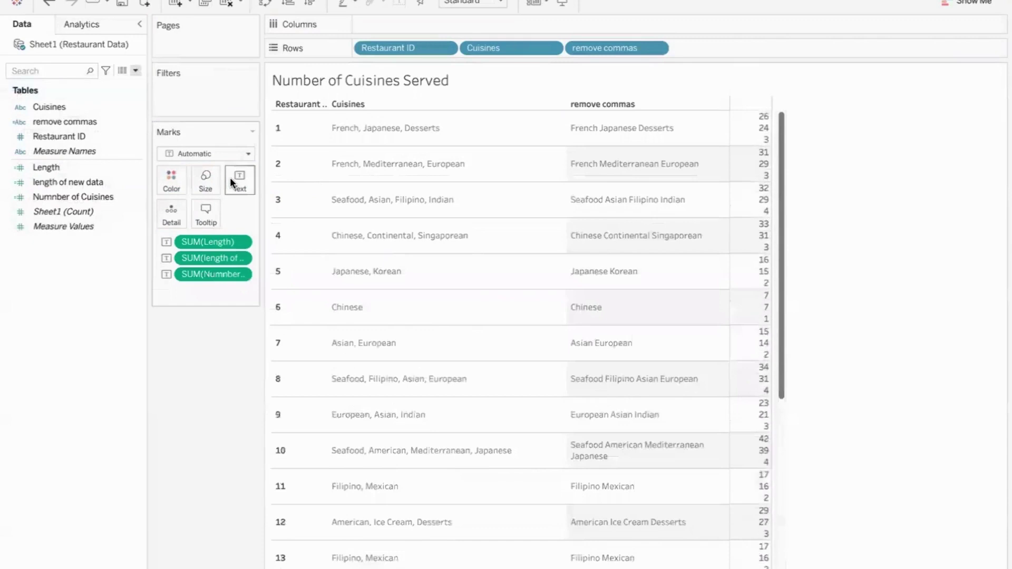
{"action": "left_click_drag", "start_coordinate": [219, 240], "coordinate": [165, 381]}
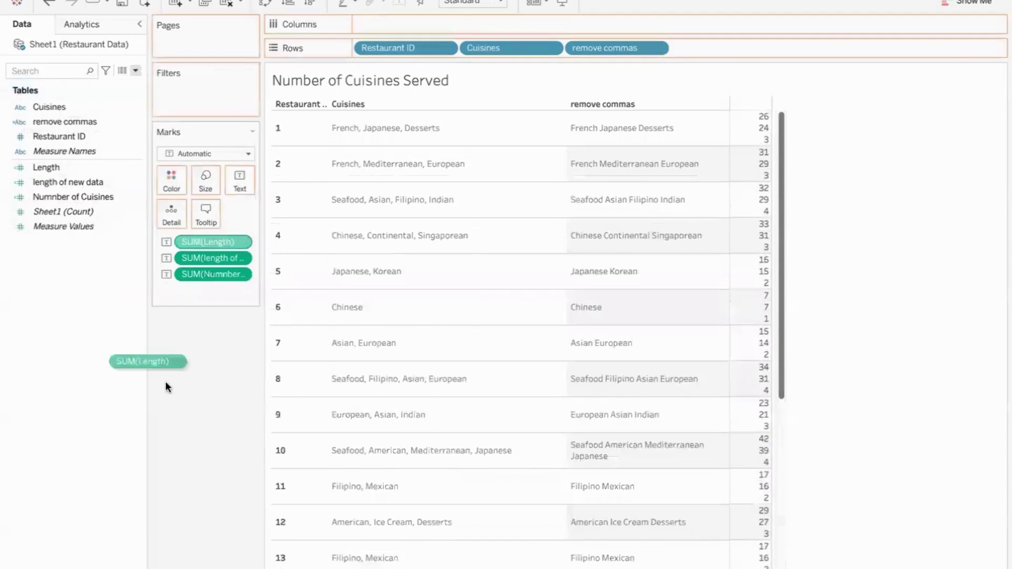
{"action": "left_click_drag", "start_coordinate": [204, 240], "coordinate": [179, 334]}
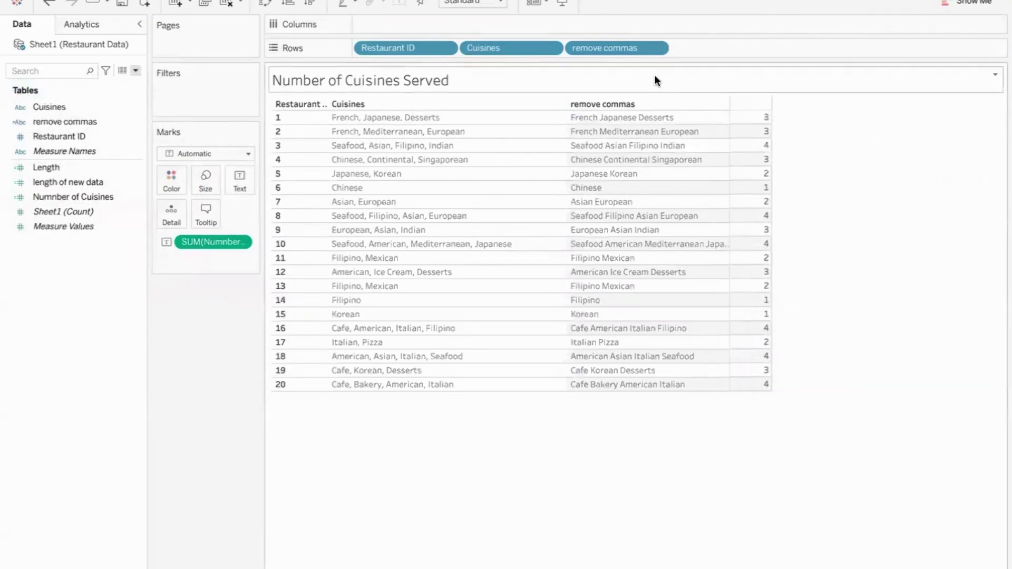
{"action": "mouse_move", "coordinate": [624, 46]}
{"action": "left_mouse_down"}
{"action": "mouse_move", "coordinate": [439, 463]}
{"action": "mouse_move", "coordinate": [245, 467]}
{"action": "left_mouse_up"}
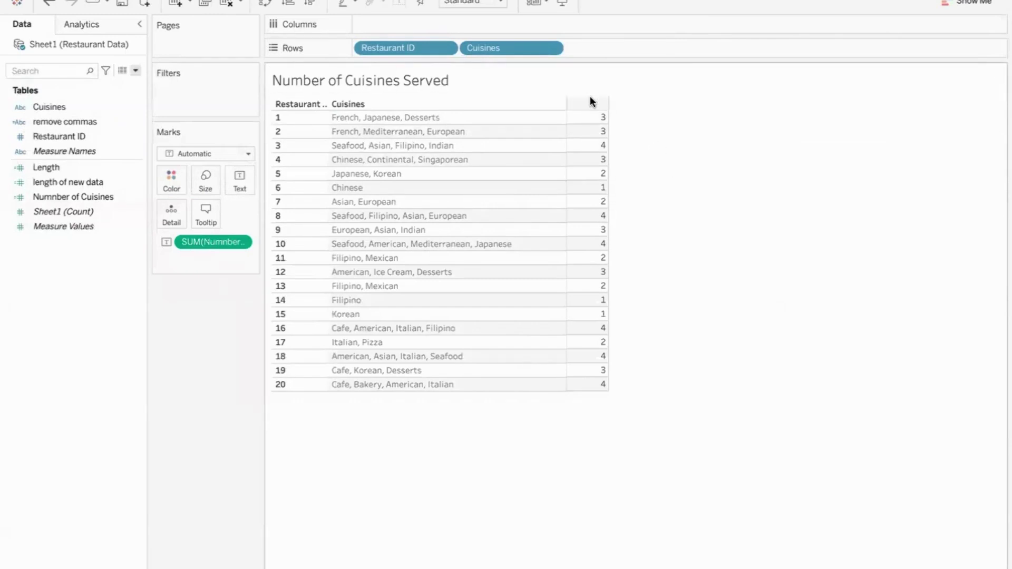
- Rename the 'Numnber of Cuisines' field to 'Number of Cuisines'
{"action": "right_click", "coordinate": [136, 197]}
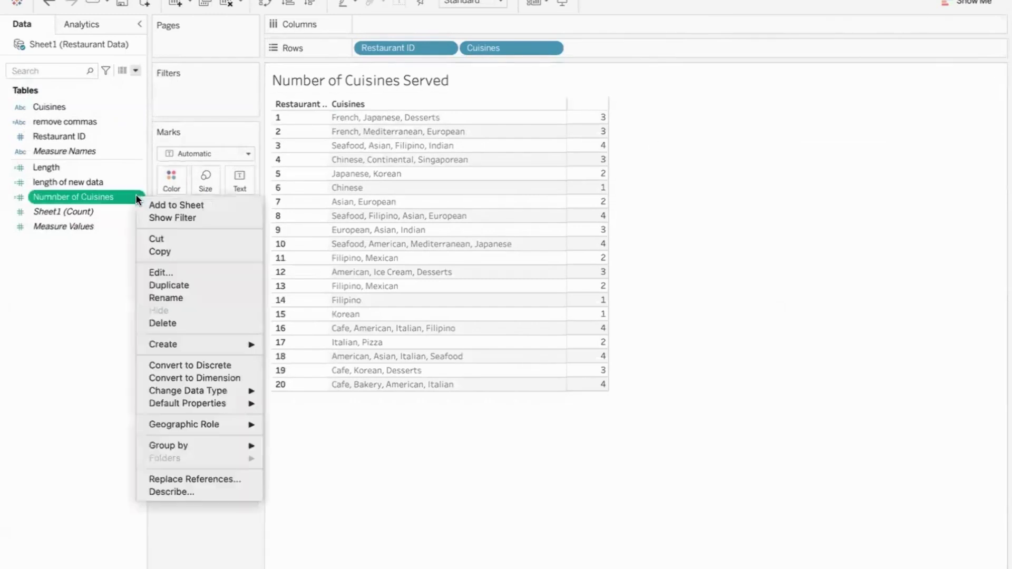
{"action": "left_click", "coordinate": [178, 297]}
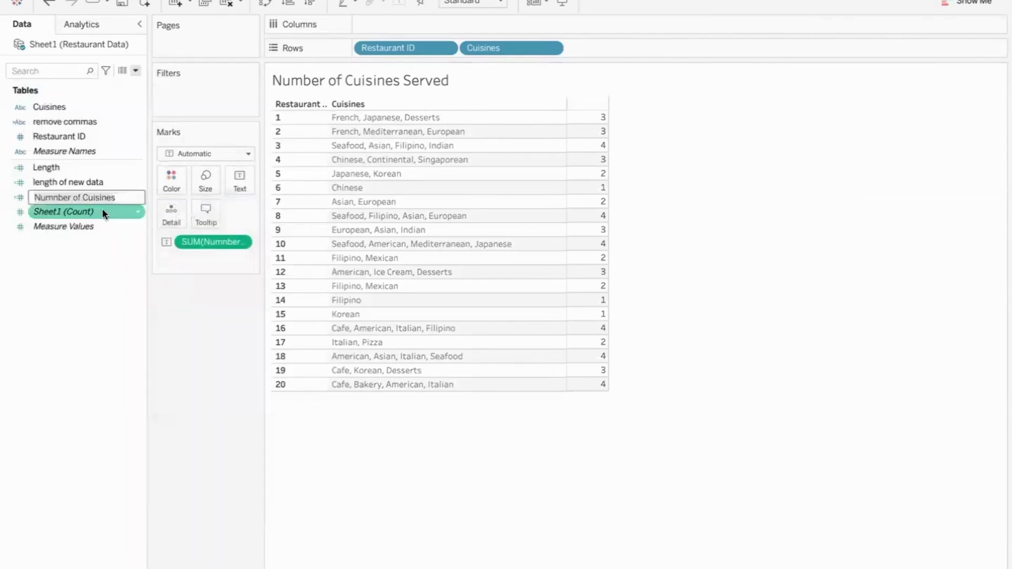
{"action": "left_click", "coordinate": [56, 198]}
{"action": "key", "text": "BackSpace"}
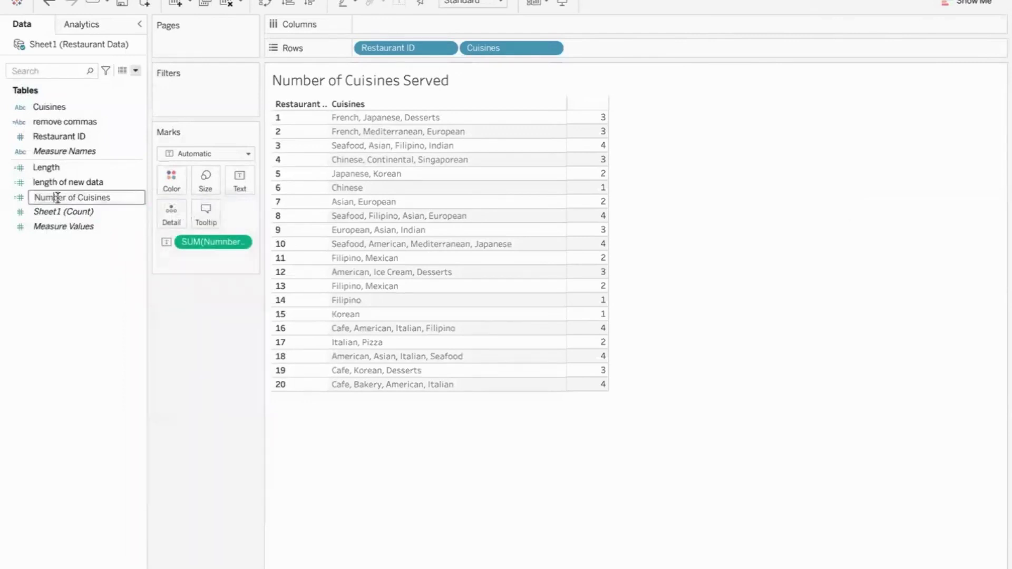
{"action": "key", "text": "Return"}
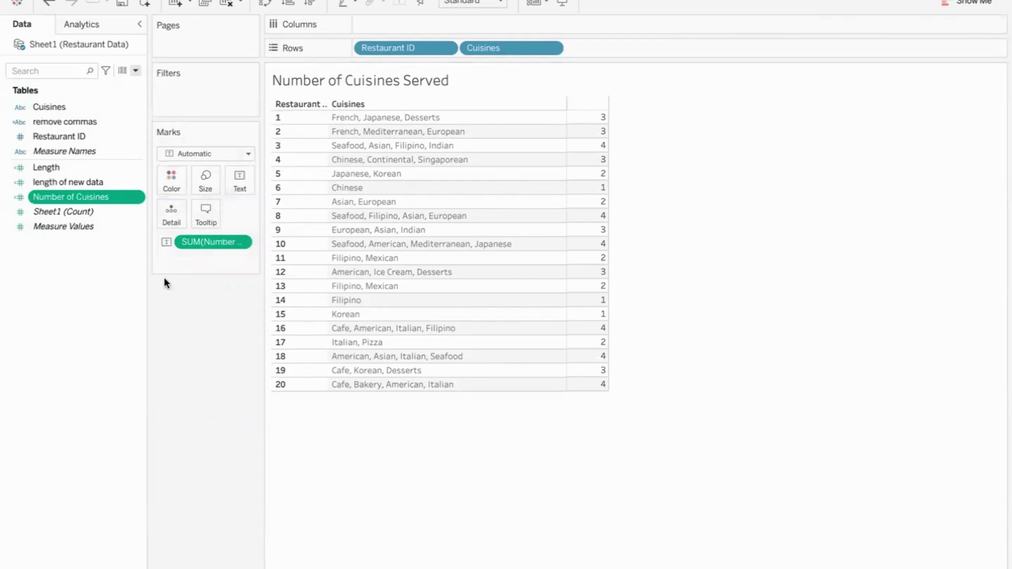
- Add Measure Names to the sheet as the count column's header
{"action": "left_click", "coordinate": [102, 150]}
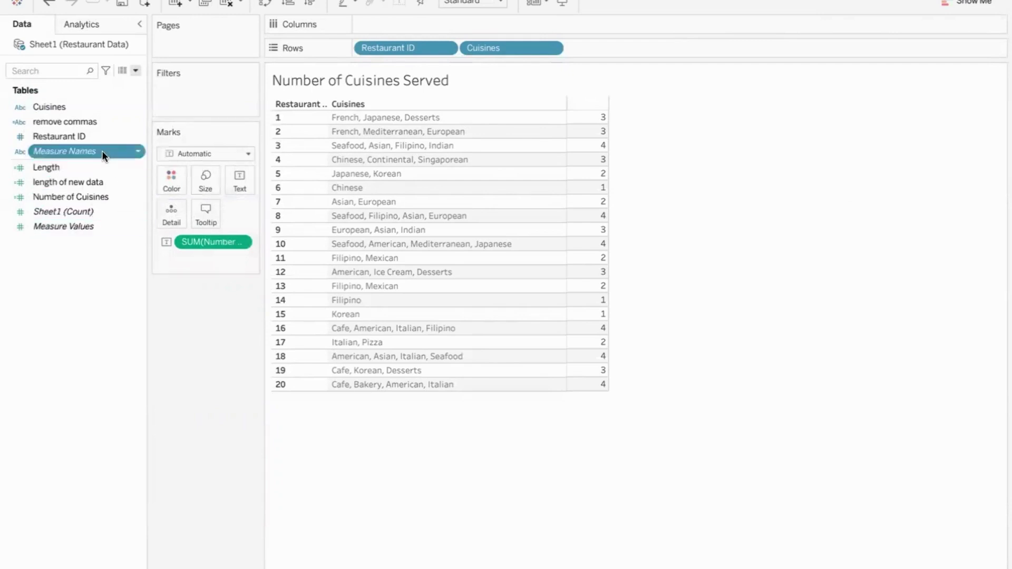
{"action": "right_click", "coordinate": [102, 150]}
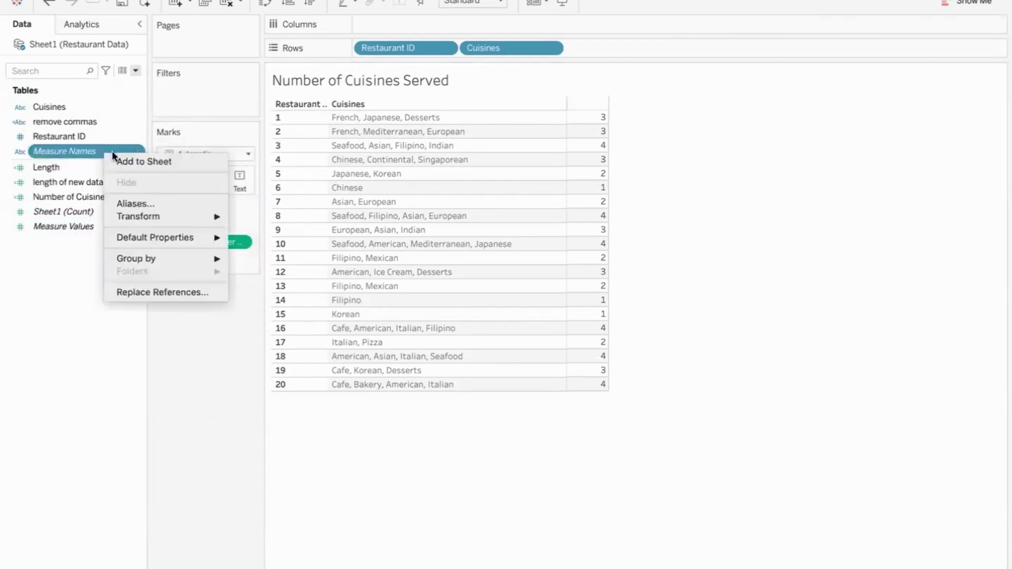
{"action": "left_click", "coordinate": [141, 162]}
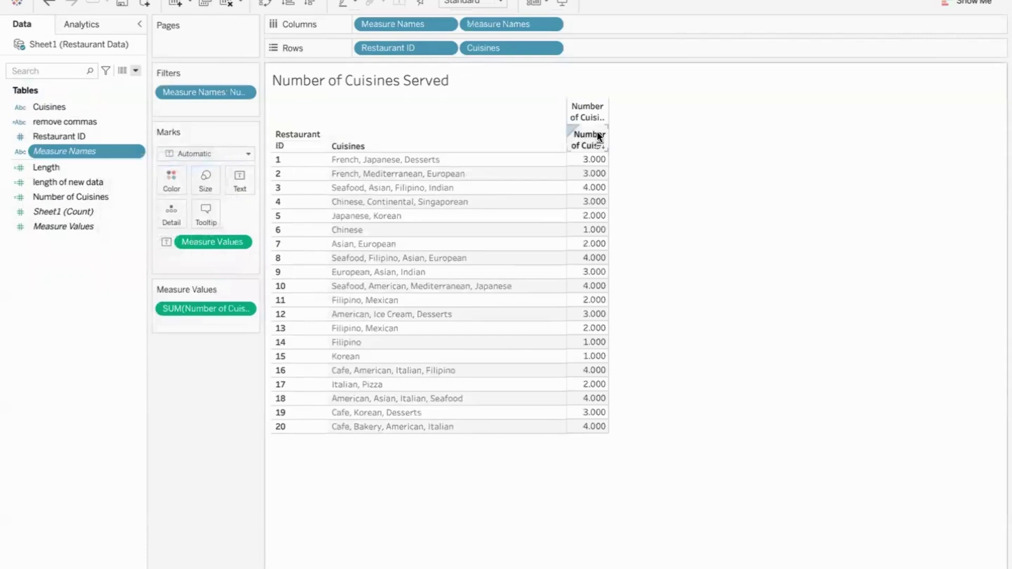
- Remove the duplicate Measure Names, widen the count column, and format counts with 0 decimals
{"action": "mouse_move", "coordinate": [521, 25]}
{"action": "left_mouse_down"}
{"action": "mouse_move", "coordinate": [700, 89]}
{"action": "mouse_move", "coordinate": [718, 126]}
{"action": "left_mouse_up"}
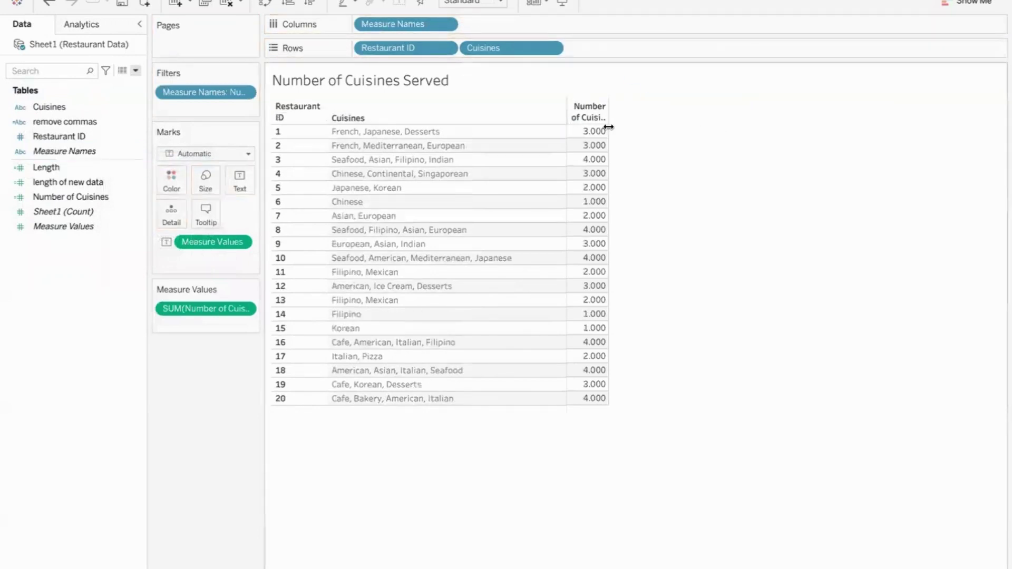
{"action": "left_click_drag", "start_coordinate": [609, 128], "coordinate": [648, 127]}
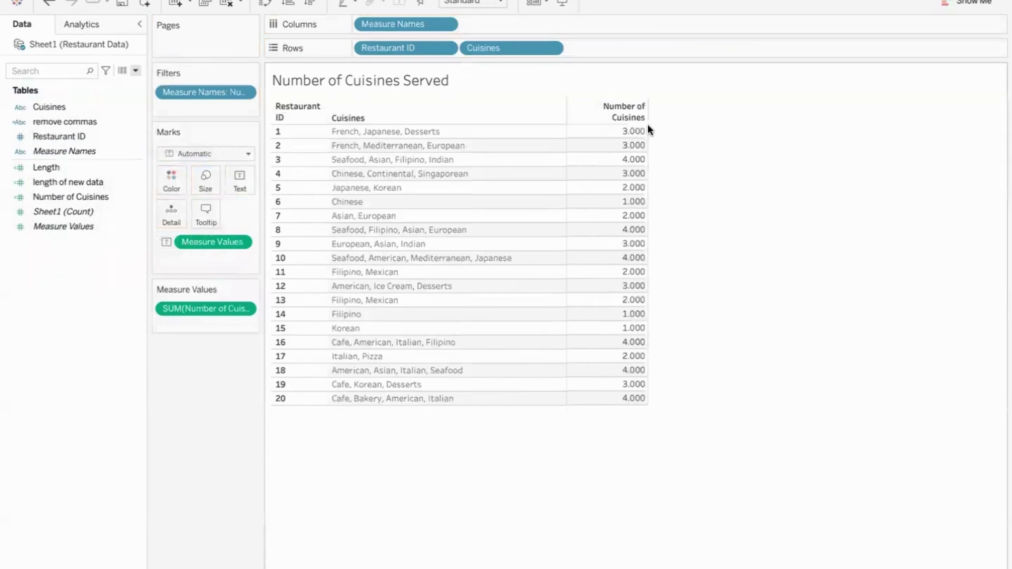
{"action": "mouse_move", "coordinate": [625, 132]}
{"action": "right_click", "coordinate": [602, 136]}
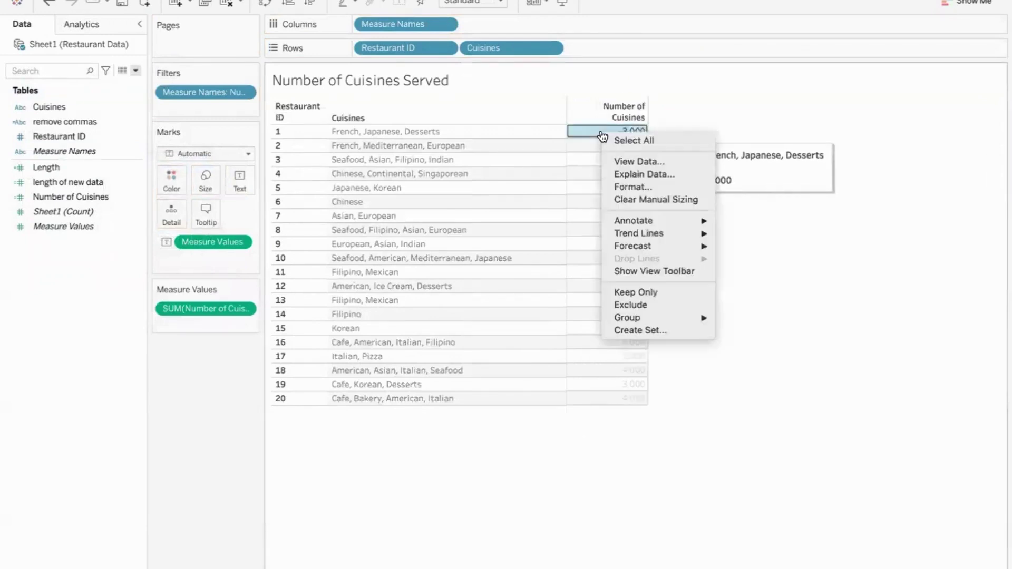
{"action": "left_click", "coordinate": [612, 182]}
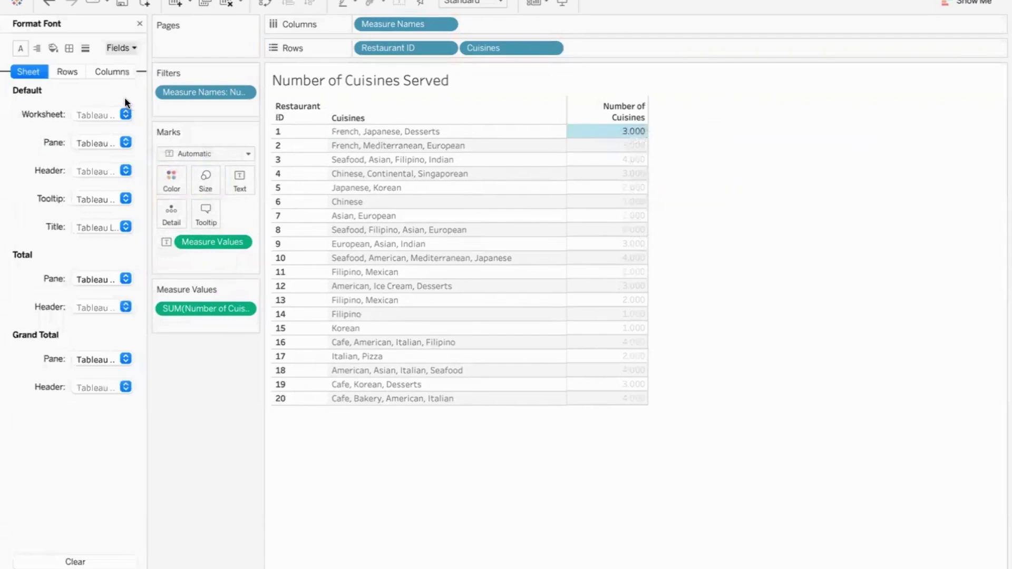
{"action": "left_click", "coordinate": [132, 47]}
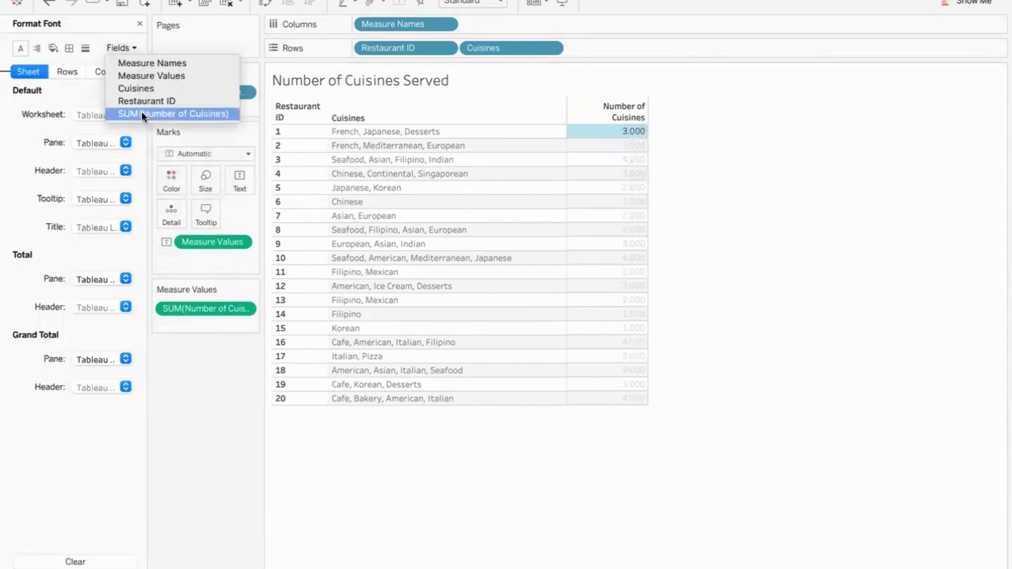
{"action": "left_click", "coordinate": [127, 113]}
{"action": "left_click", "coordinate": [125, 114]}
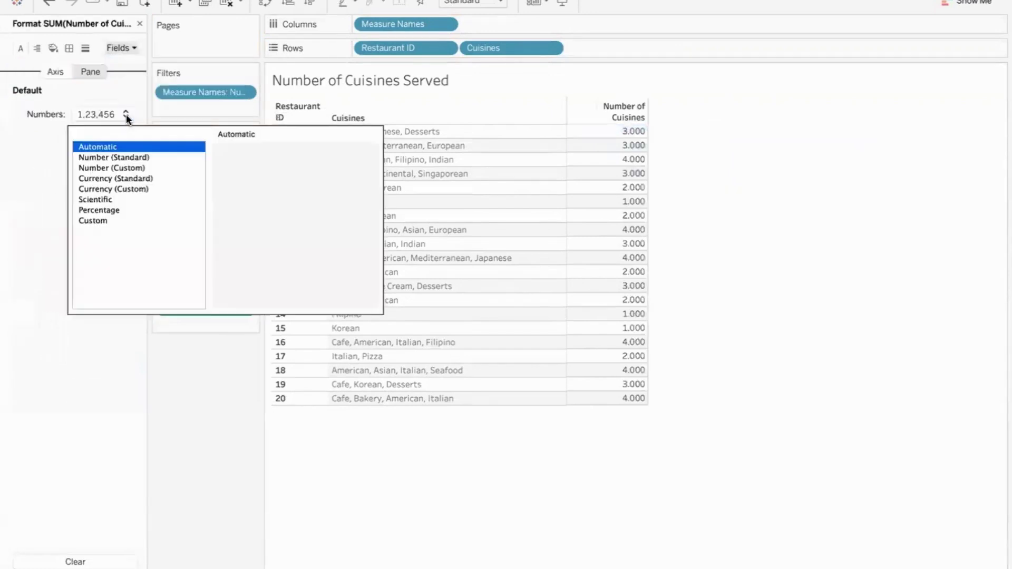
{"action": "left_click", "coordinate": [111, 168]}
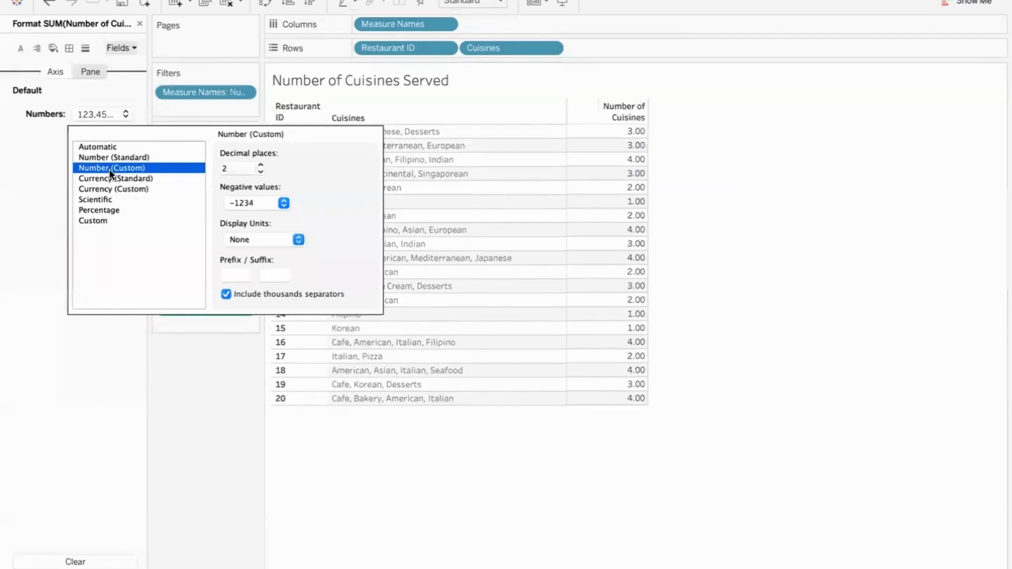
{"action": "double_click", "coordinate": [260, 172]}
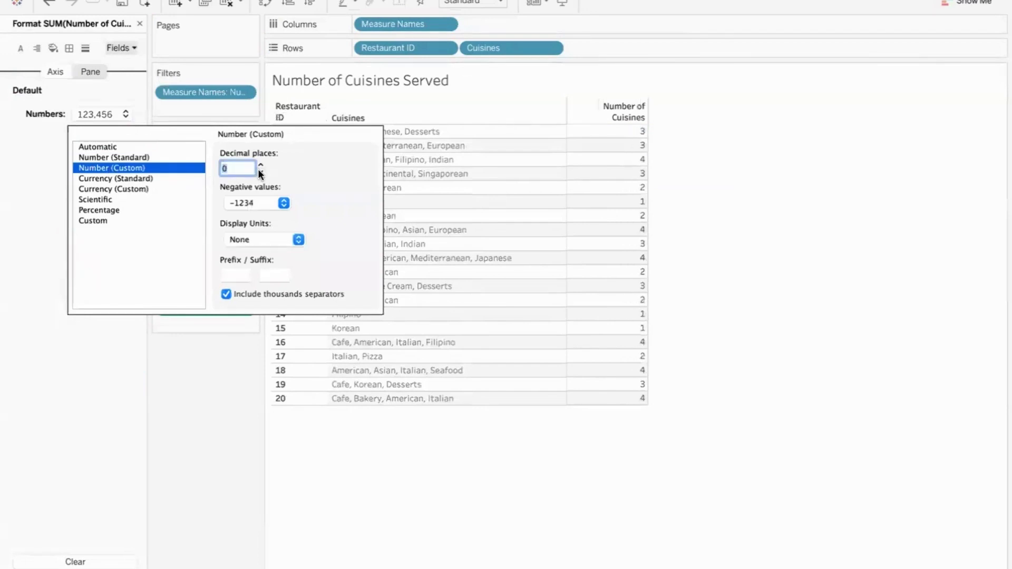
{"action": "left_click", "coordinate": [720, 184]}
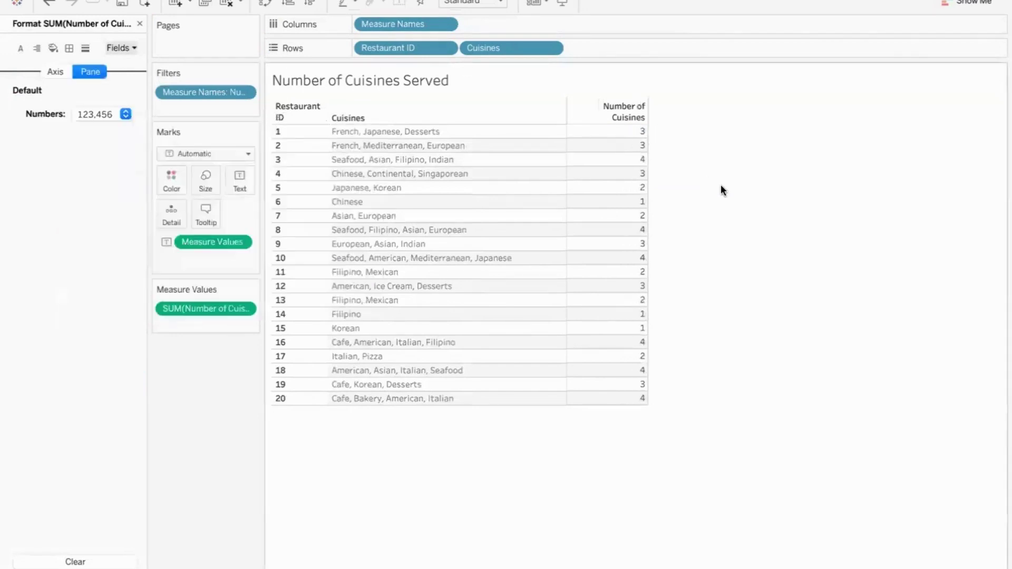
{"action": "left_click", "coordinate": [20, 49]}
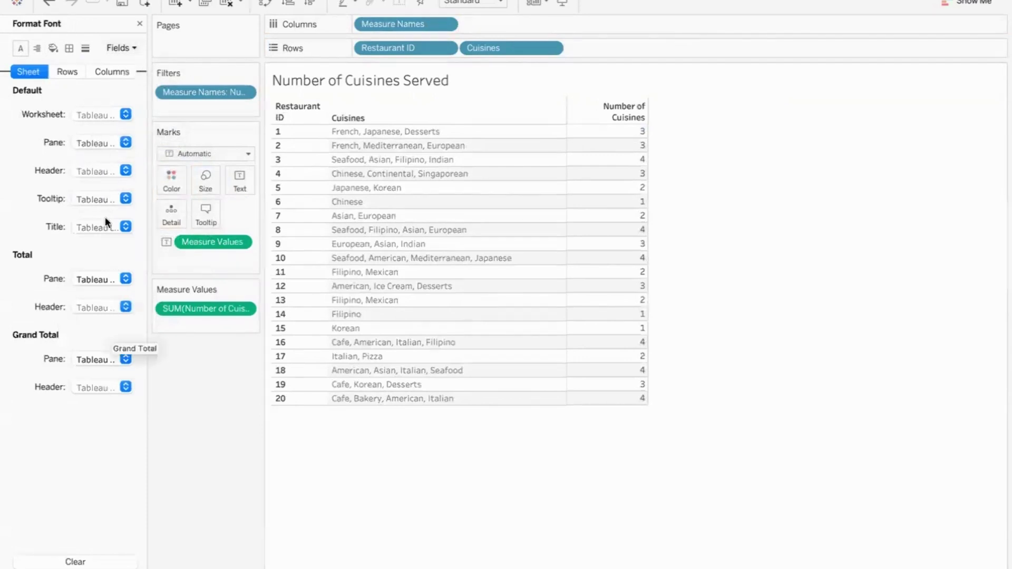
- Close the Format pane to return to the Data pane
{"action": "left_click", "coordinate": [139, 24]}
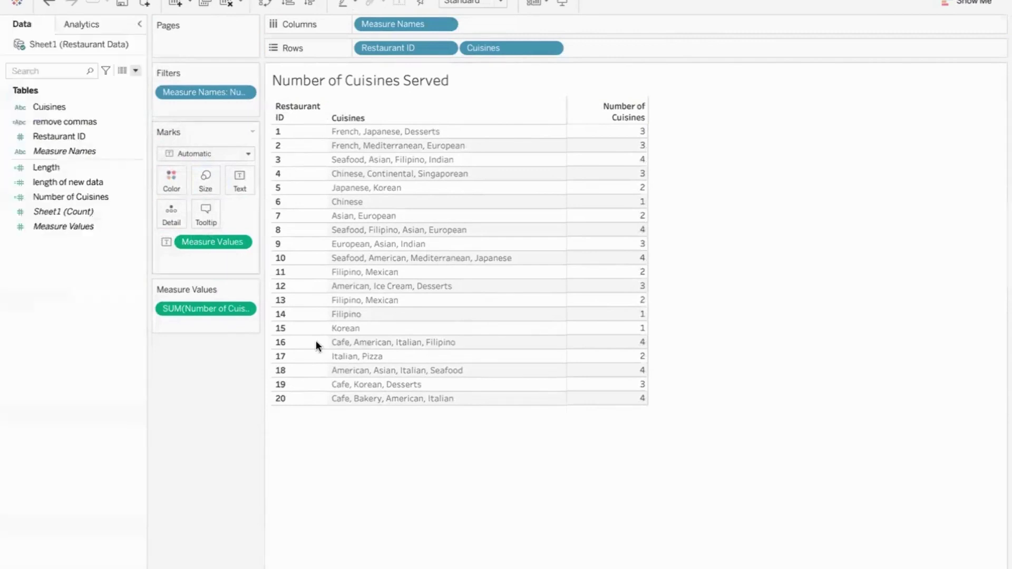